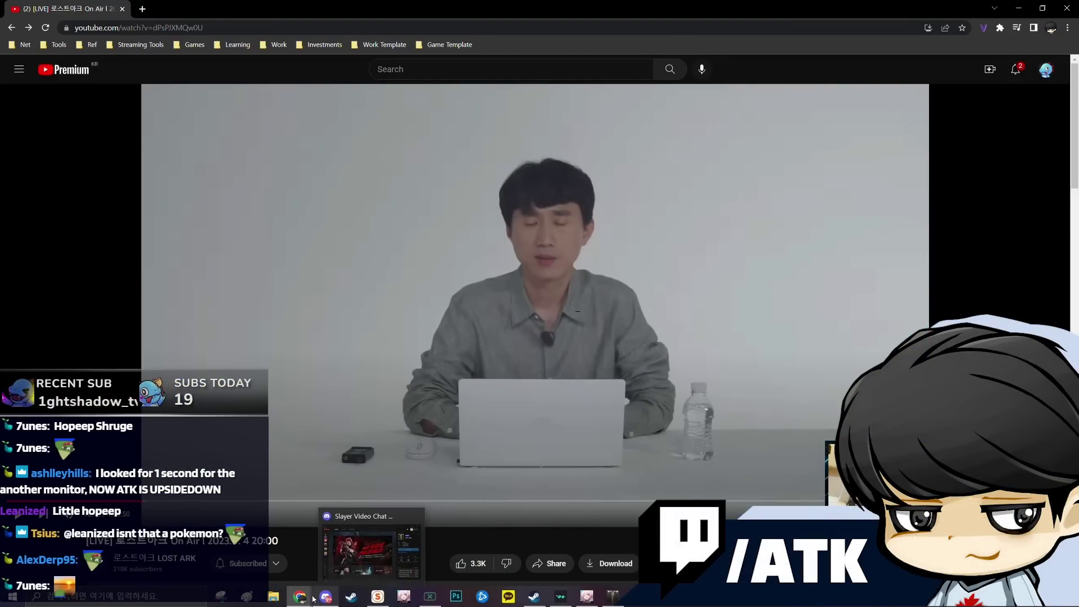
Rewind the Lost Ark On Air stream replay to about 27:13.
scroll(274, 340, "down", 2)
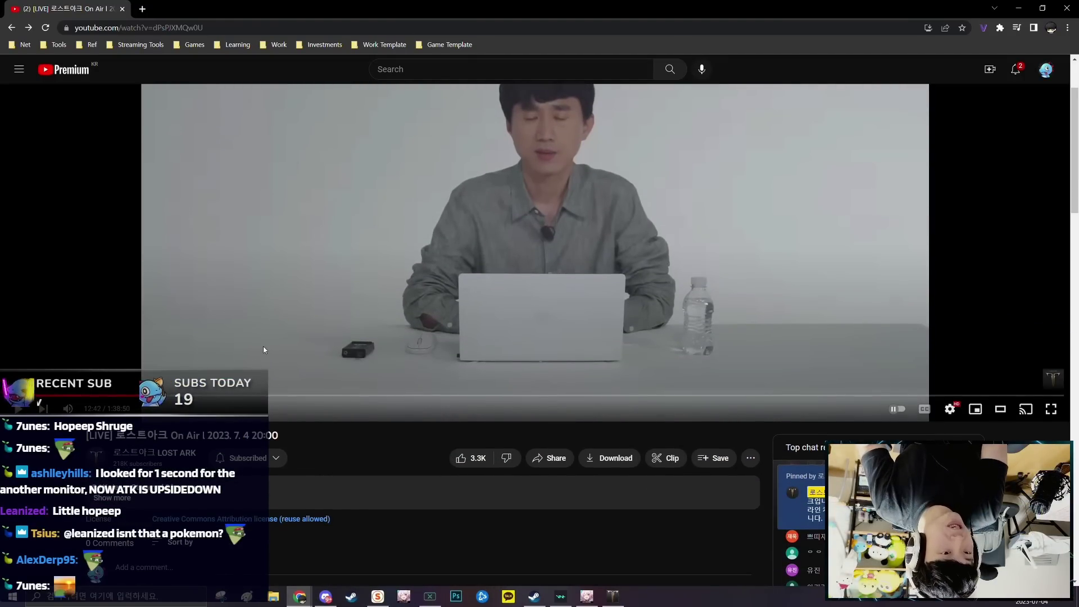
scroll(263, 350, "up", 2)
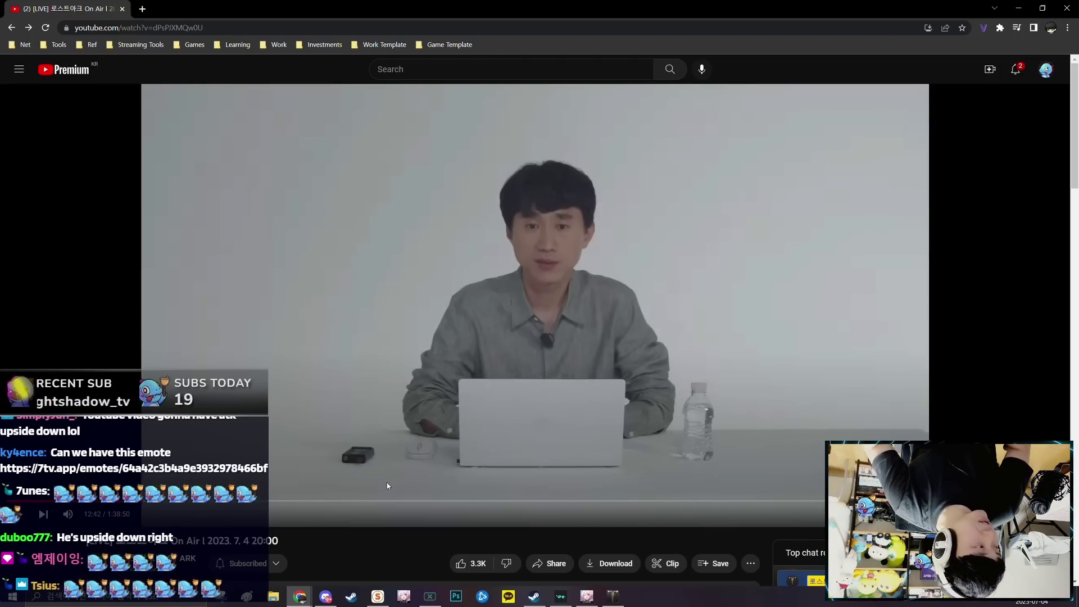
mouse_move(300, 596)
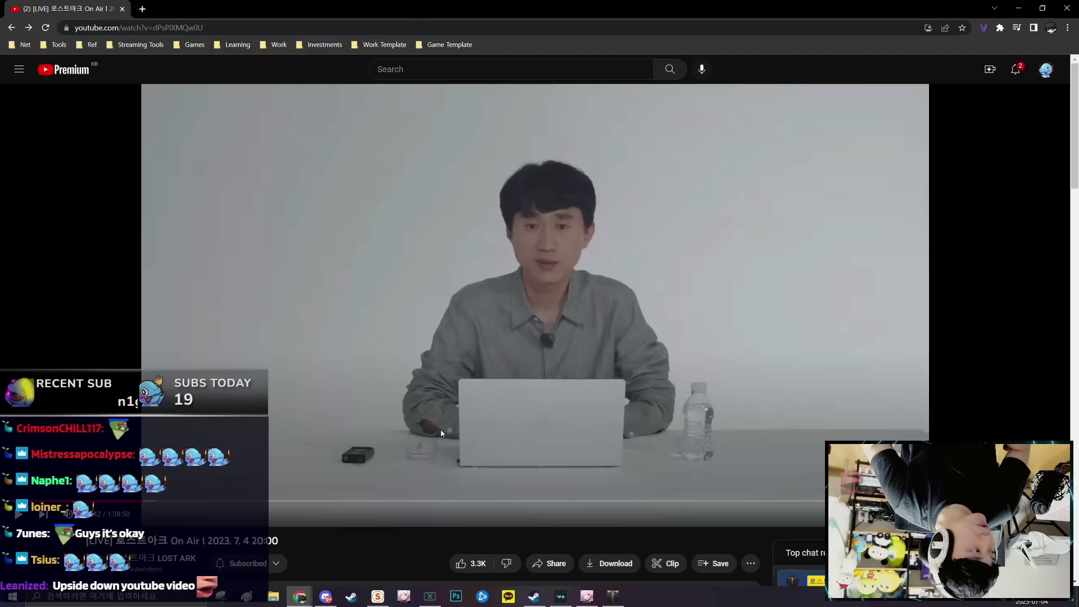
left_click_drag(460, 500, 298, 503)
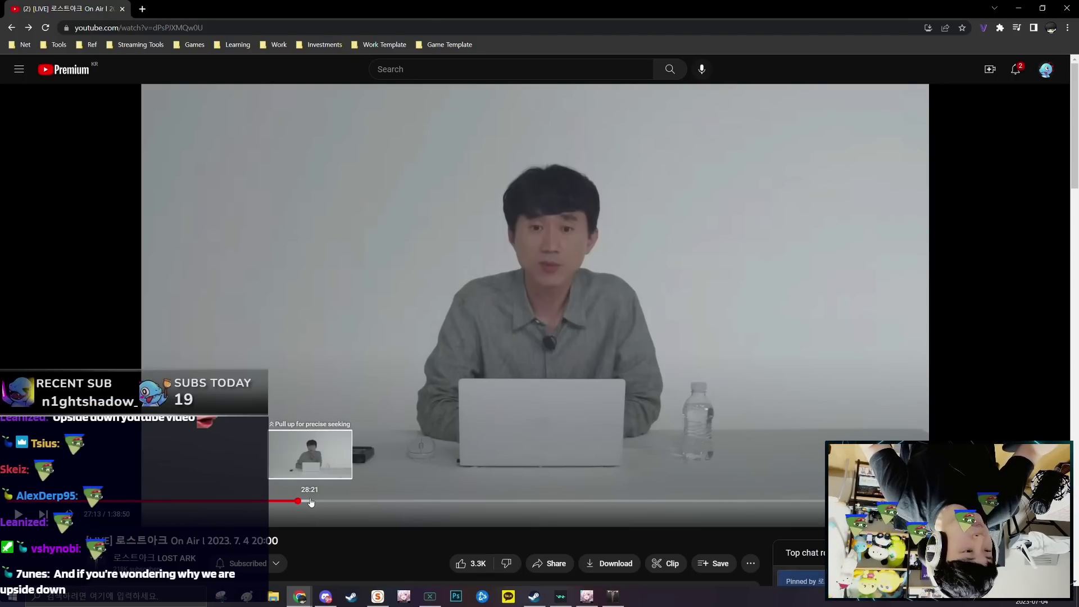
Skip the stream replay ahead through 28:33 and 34:35 to about 44:16.
left_click(314, 501)
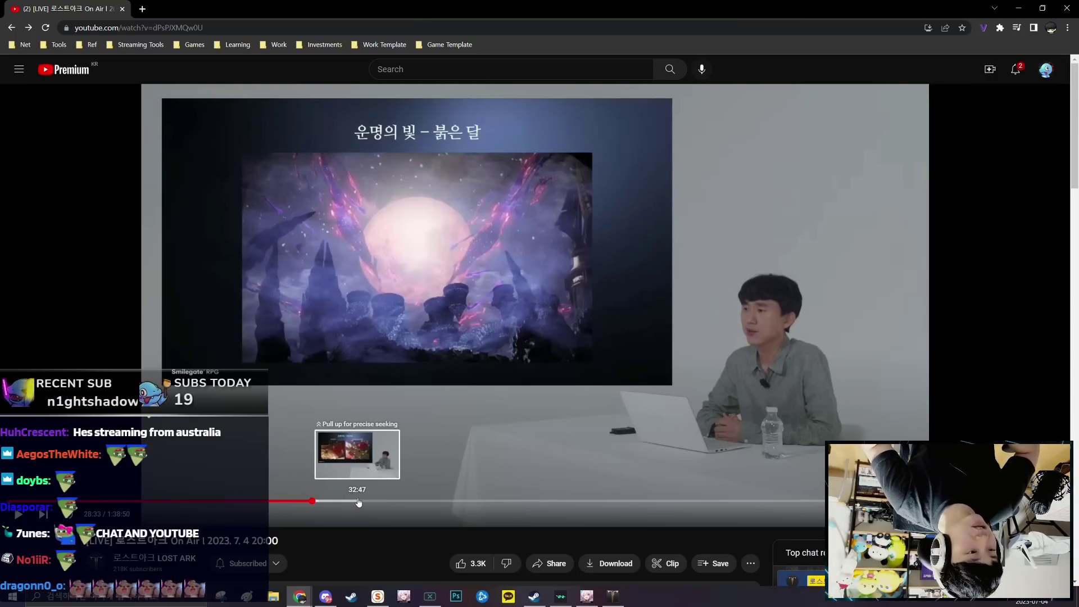
left_click(398, 501)
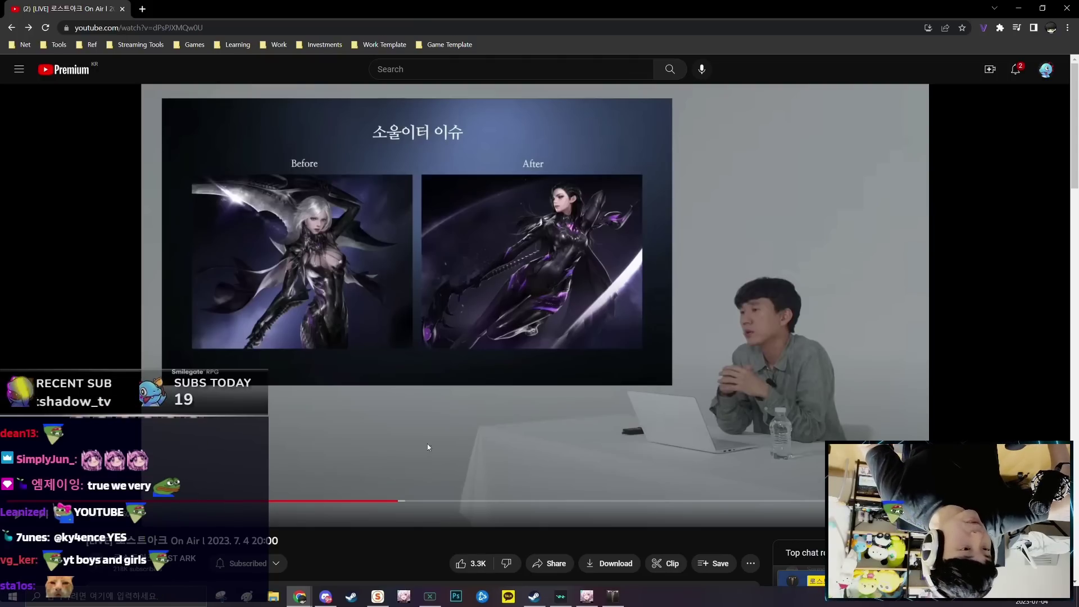
left_click_drag(407, 504, 410, 506)
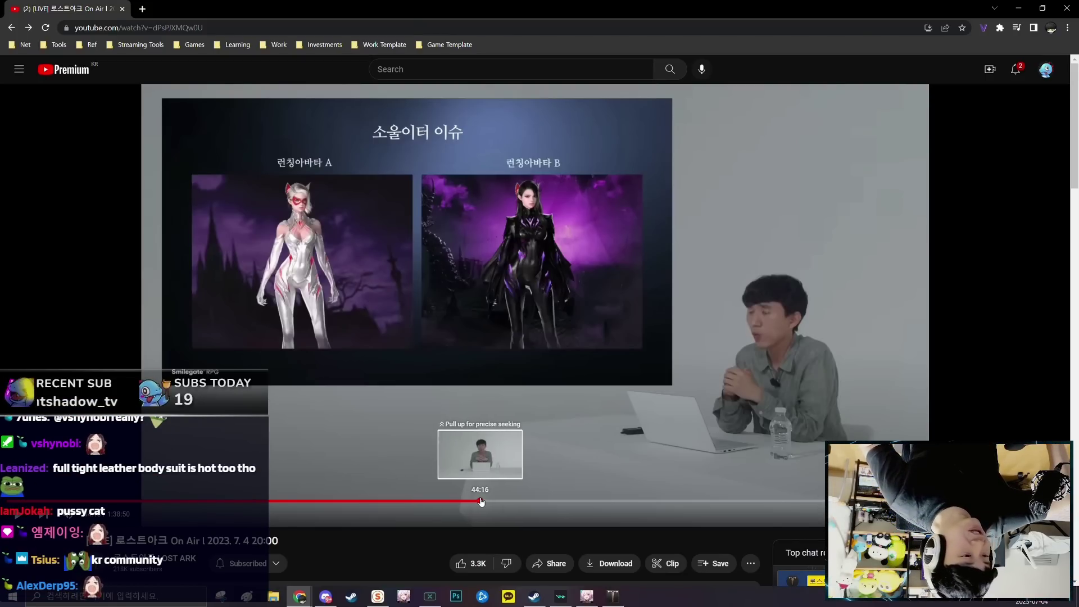
left_click_drag(482, 502, 482, 496)
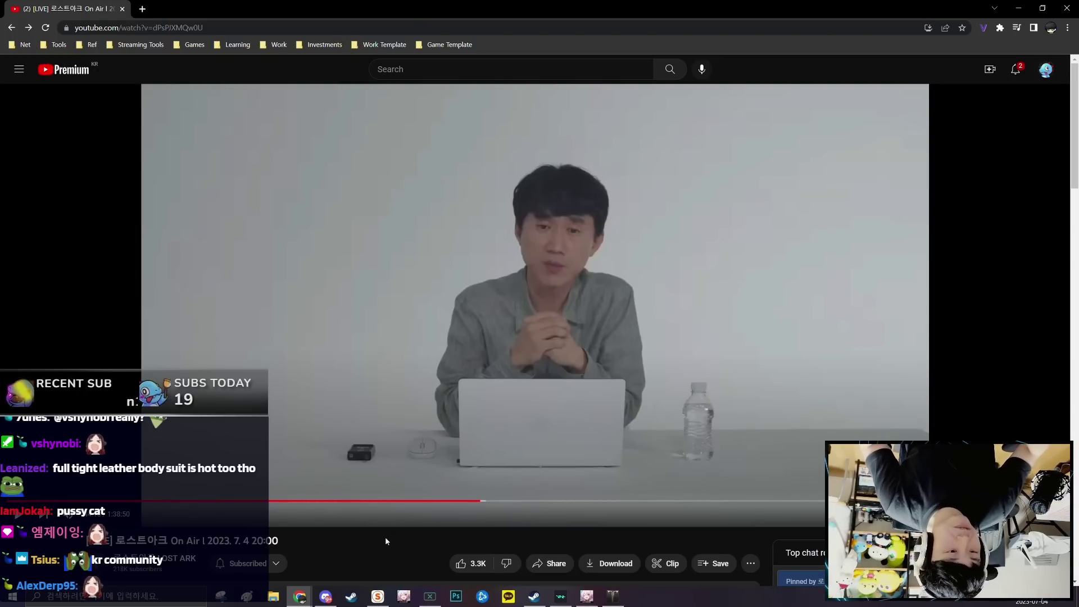
Bring the Notes document over the video and scroll to the missing-main-director notes.
key("alt+Tab")
key("ctrl+shift+Right")
key("ctrl+shift+Right")
key("ctrl+shift+Right")
key("ctrl+shift+Right")
key("ctrl+shift+Right")
key("ctrl+shift+Right")
key("ctrl+shift+Right")
key("ctrl+shift+Right")
key("ctrl+shift+Right")
scroll(655, 233, "down", 1)
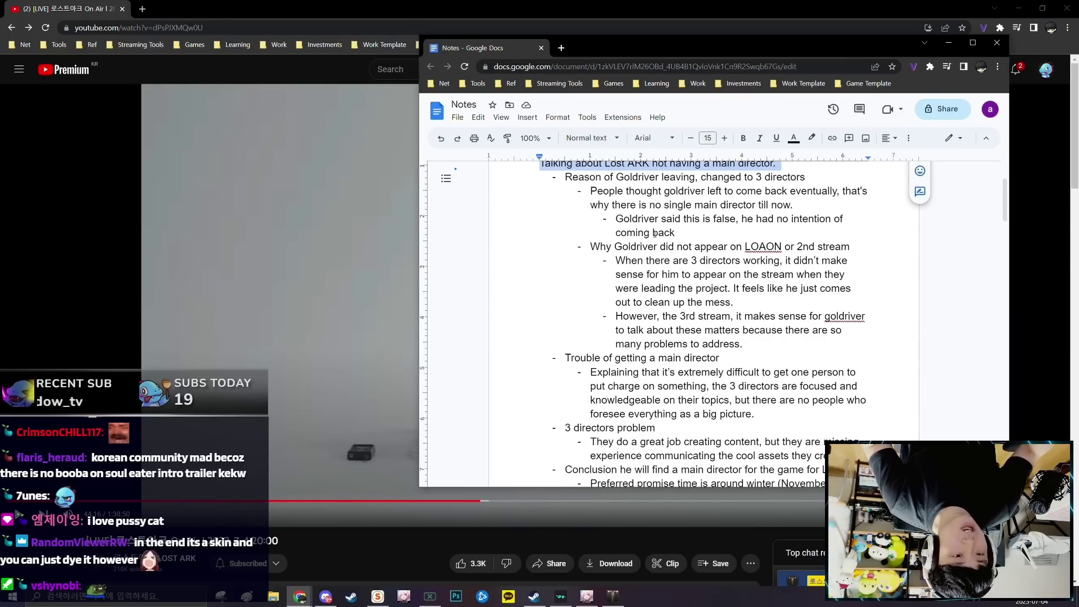
scroll(655, 233, "up", 1)
scroll(658, 237, "down", 1)
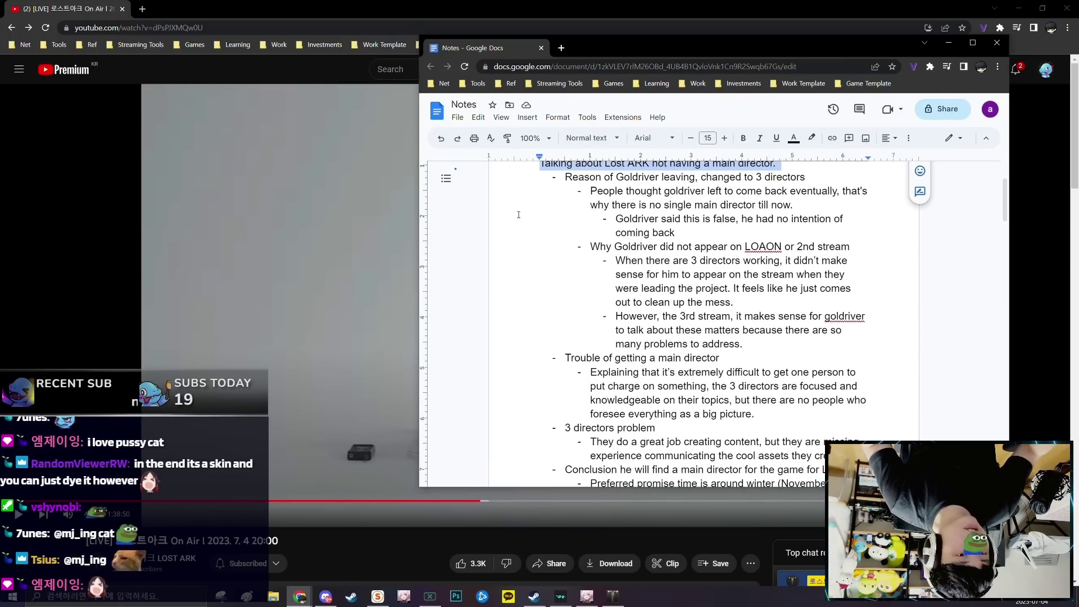
left_click(466, 4)
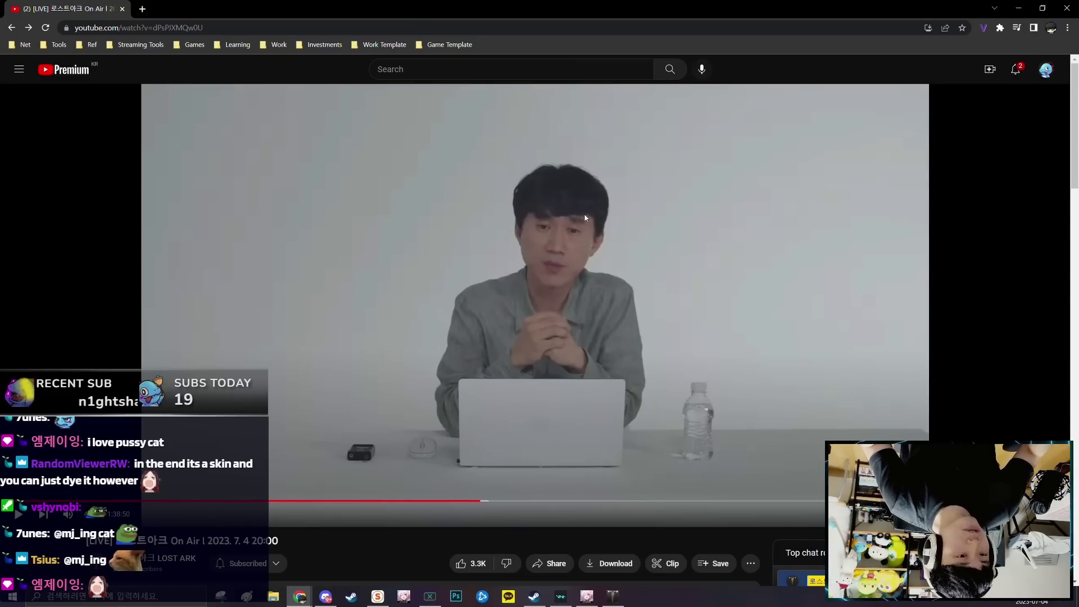
key("alt+Tab")
left_click(700, 203)
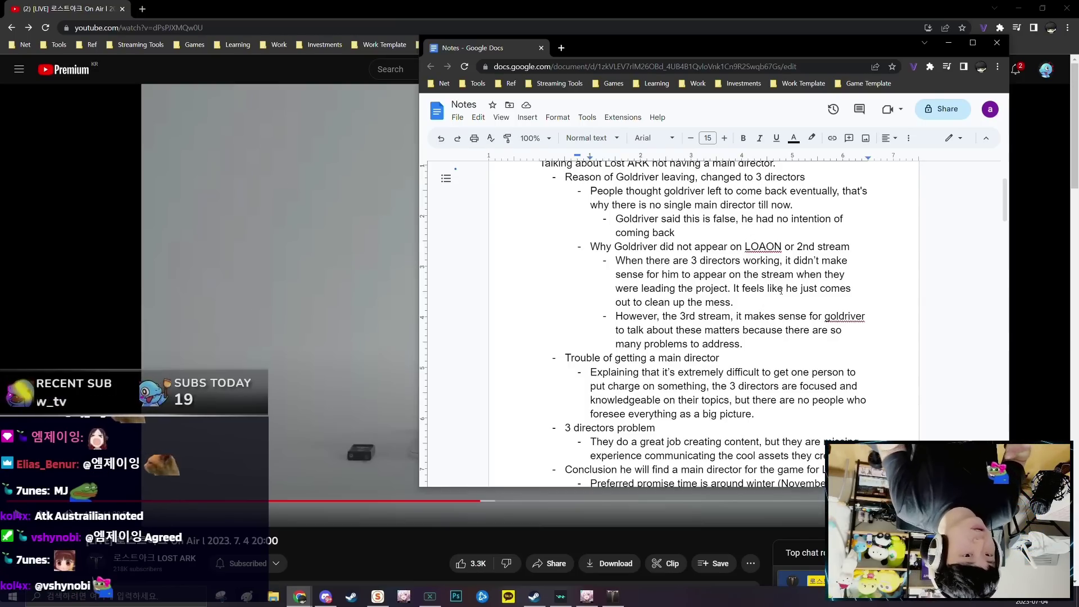
scroll(817, 384, "up", 1)
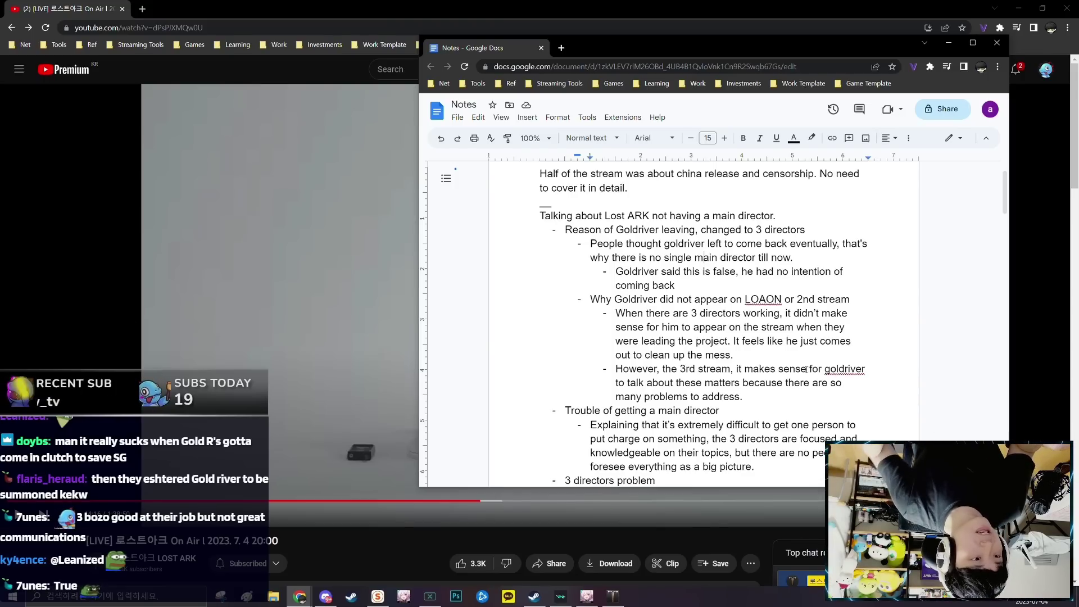
left_click(665, 4)
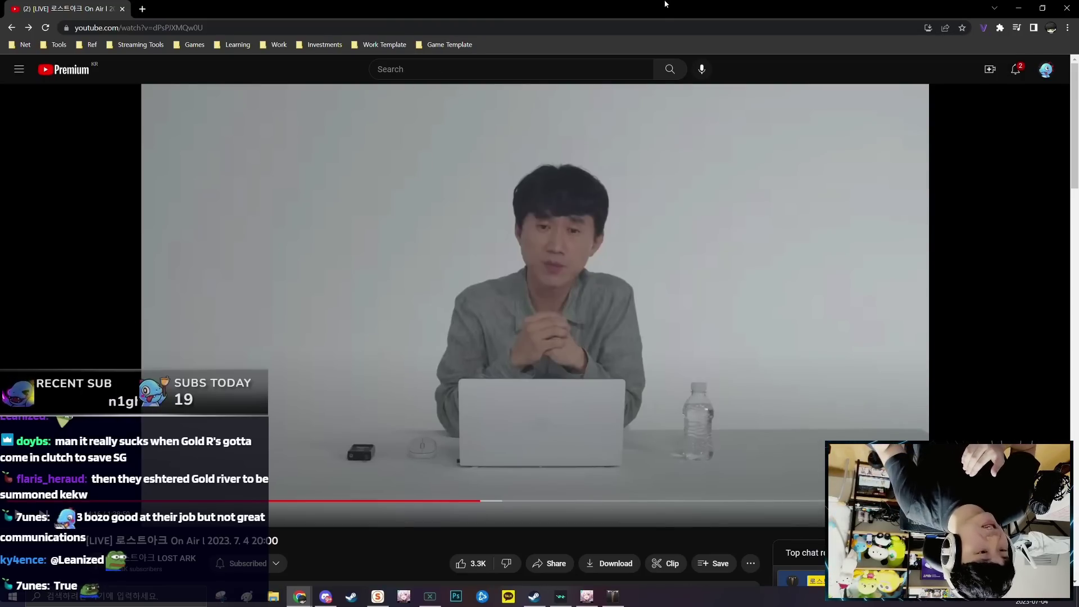
mouse_move(300, 596)
left_click(393, 548)
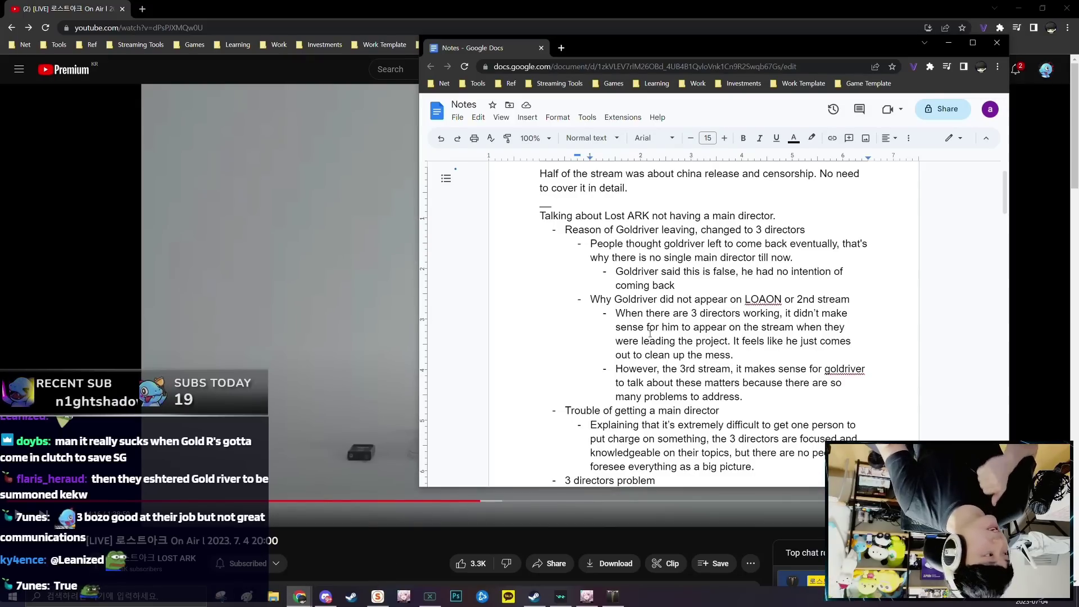
scroll(596, 210, "down", 1)
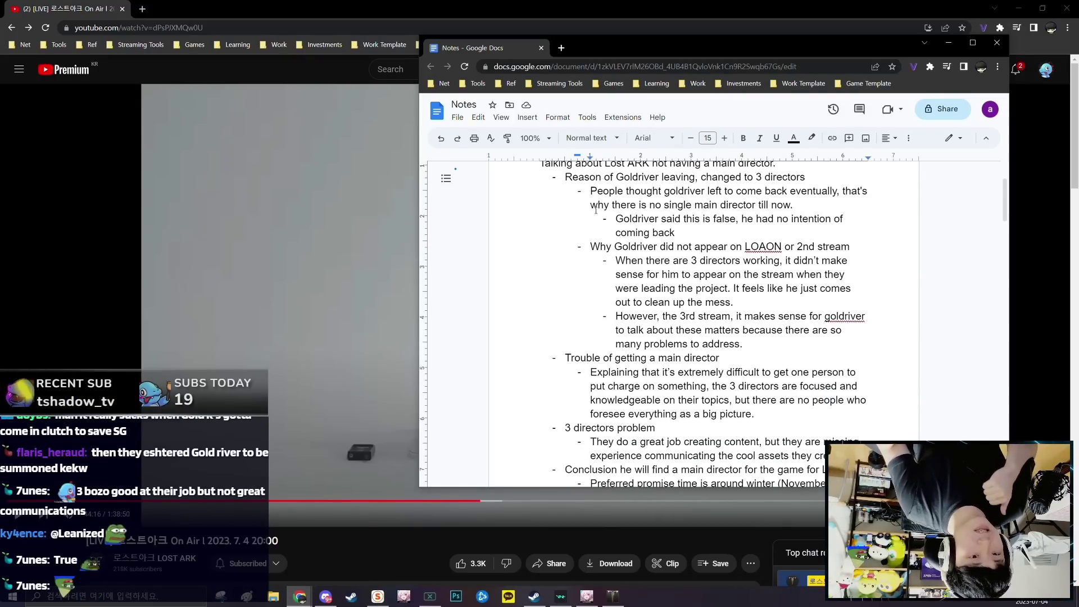
left_click(591, 191)
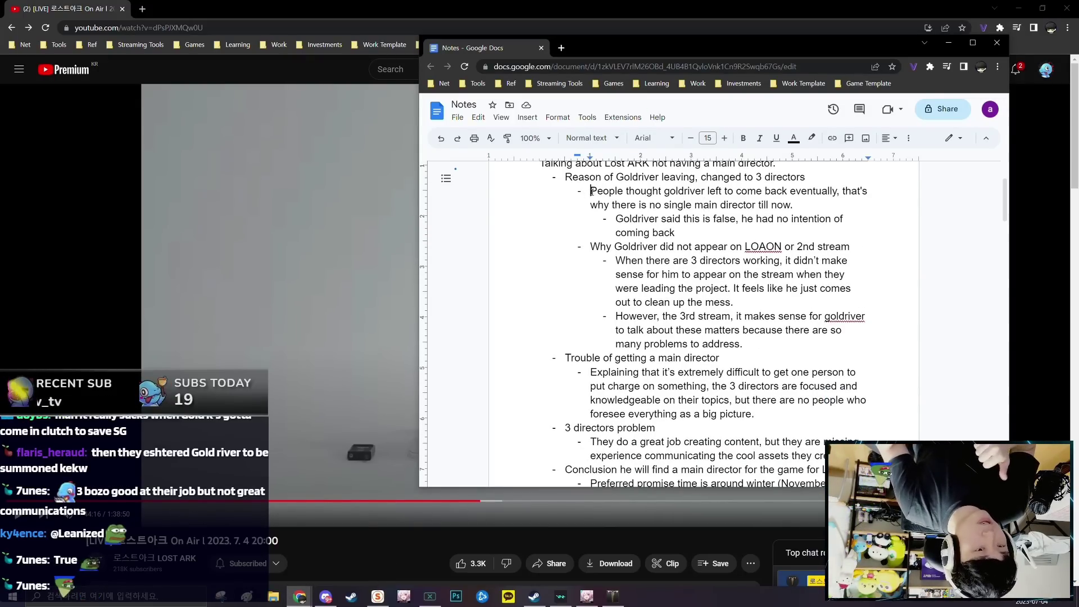
left_click_drag(591, 191, 792, 205)
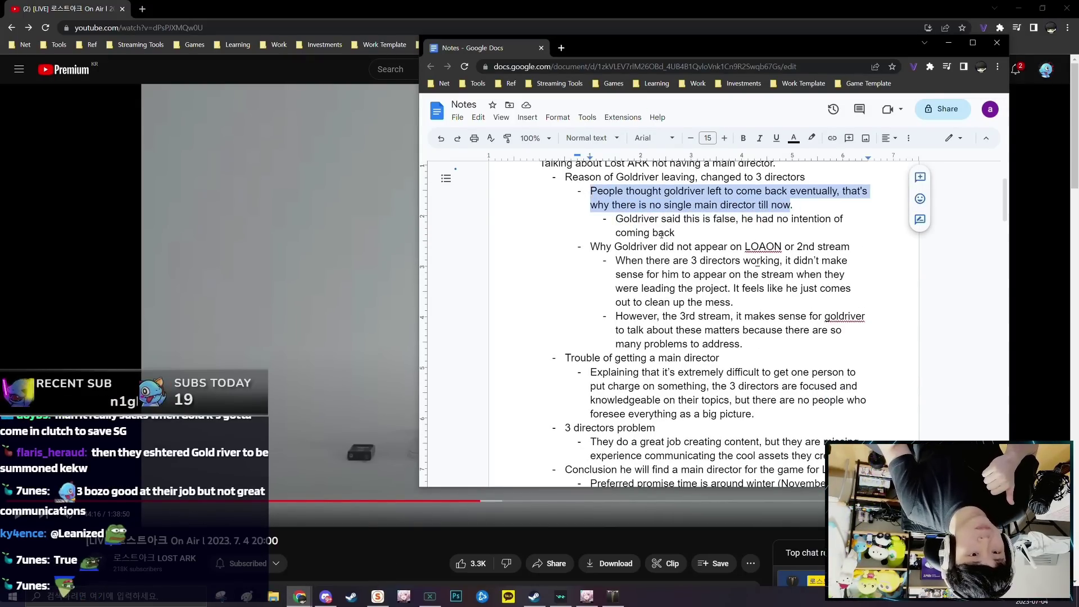
key("Left")
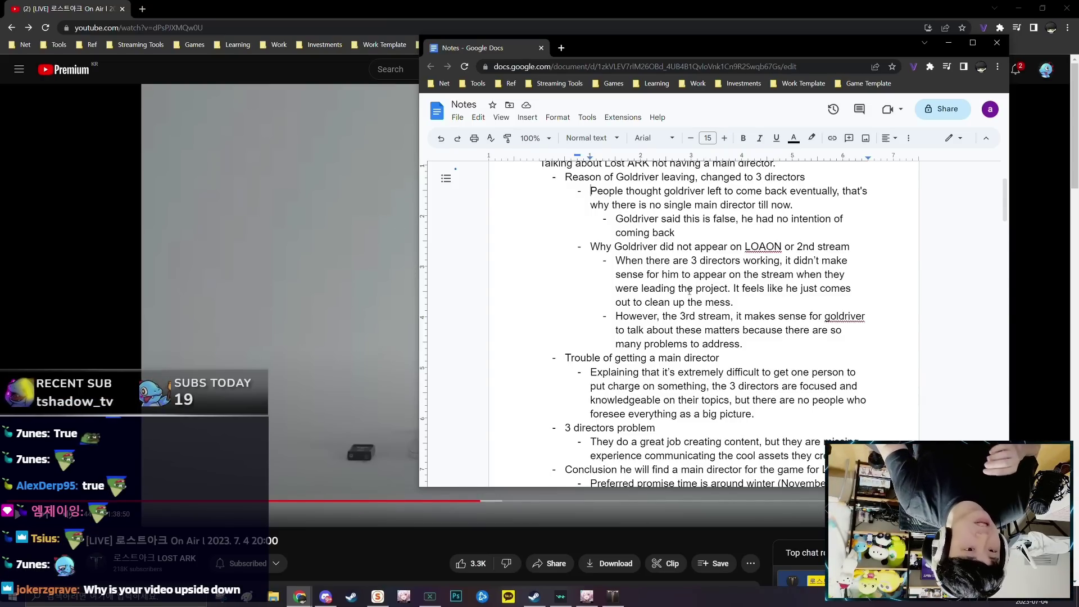
scroll(685, 325, "down", 1)
scroll(681, 336, "up", 2)
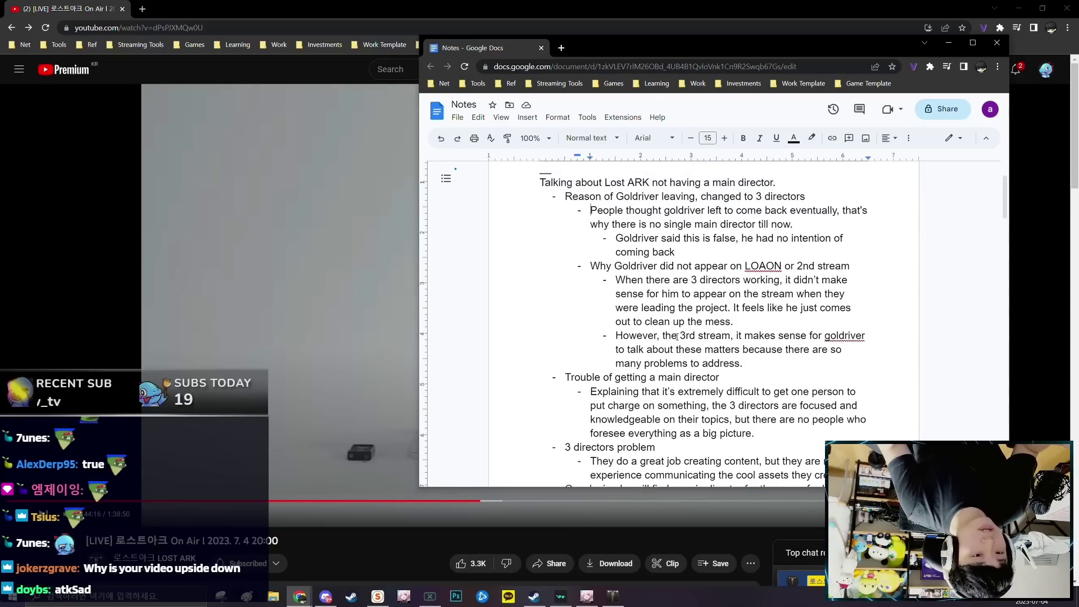
scroll(599, 336, "down", 1)
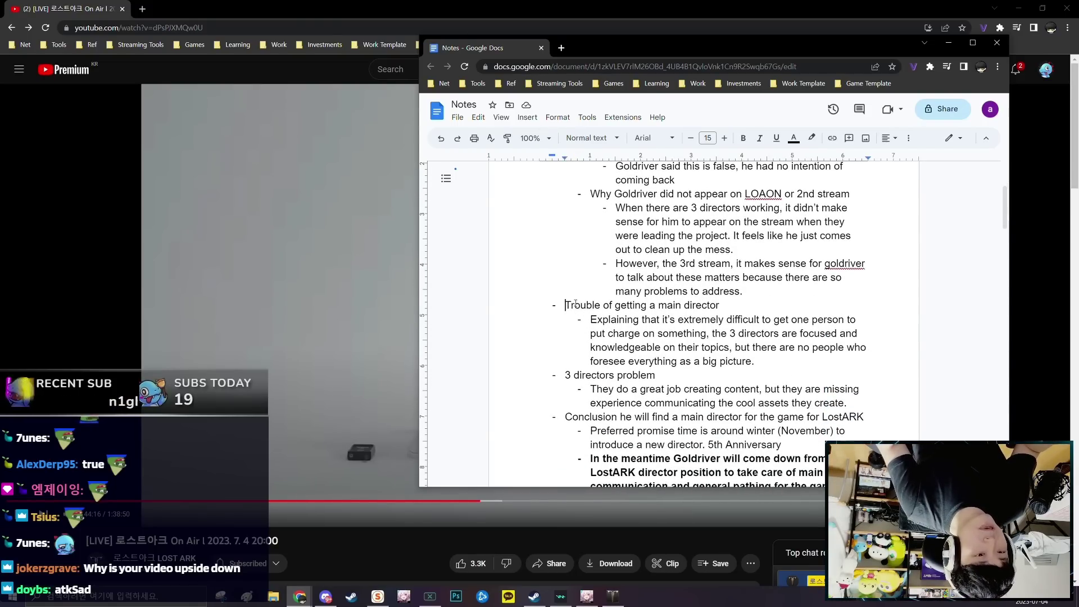
left_click_drag(565, 302, 725, 302)
scroll(709, 325, "down", 1)
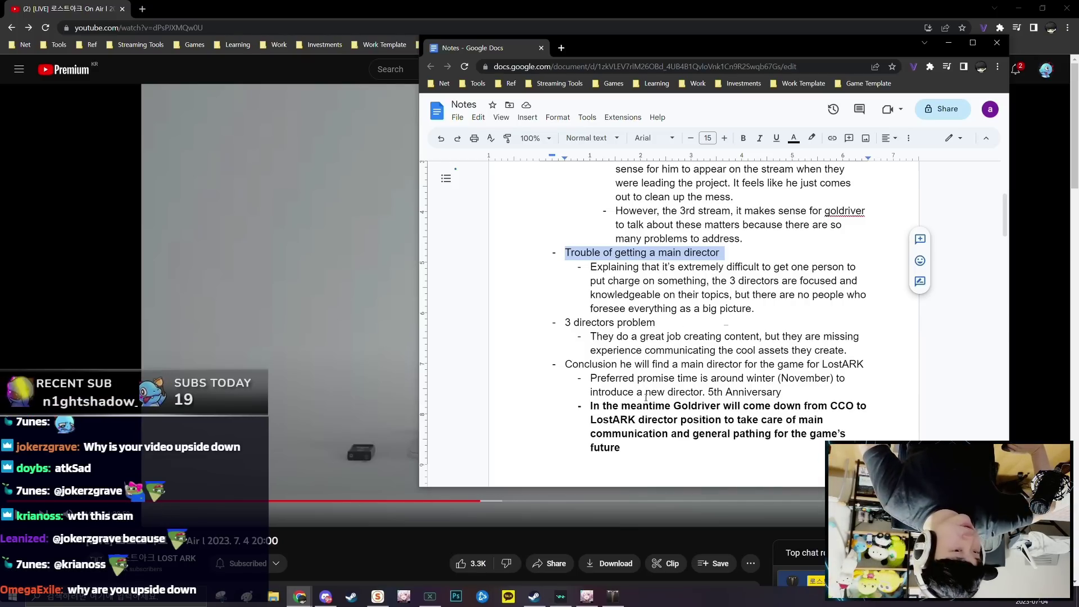
left_click_drag(592, 378, 777, 378)
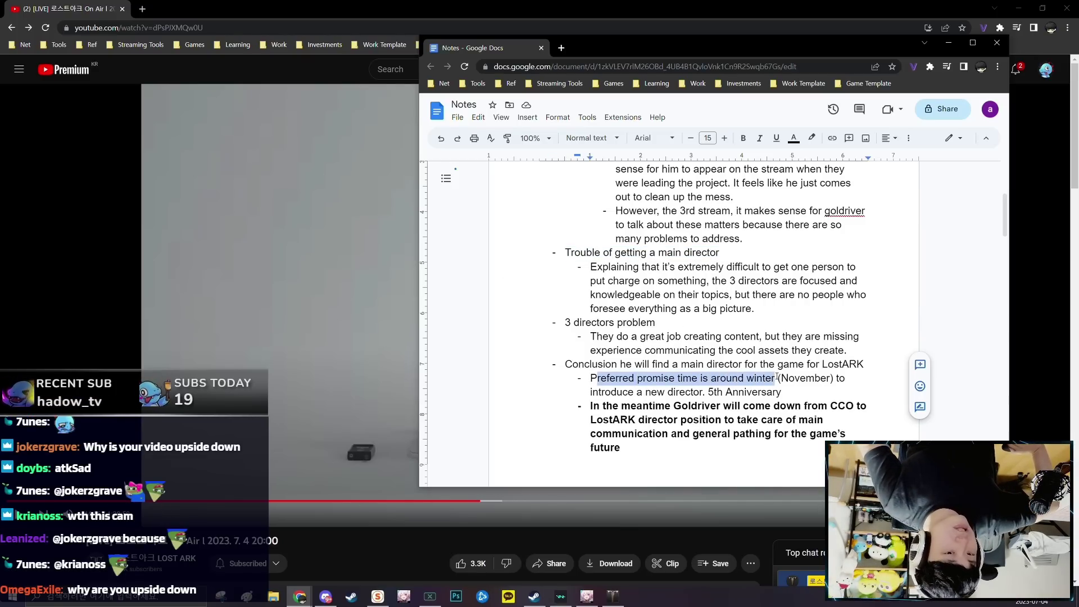
triple_click(682, 392)
scroll(682, 393, "down", 1)
scroll(706, 367, "down", 1)
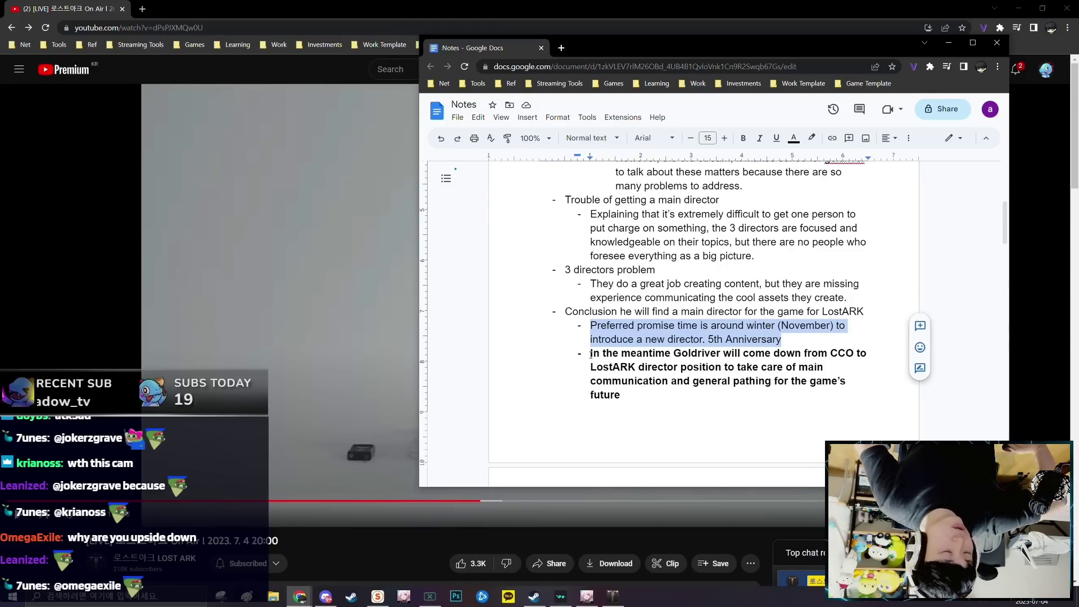
left_click_drag(591, 356, 858, 355)
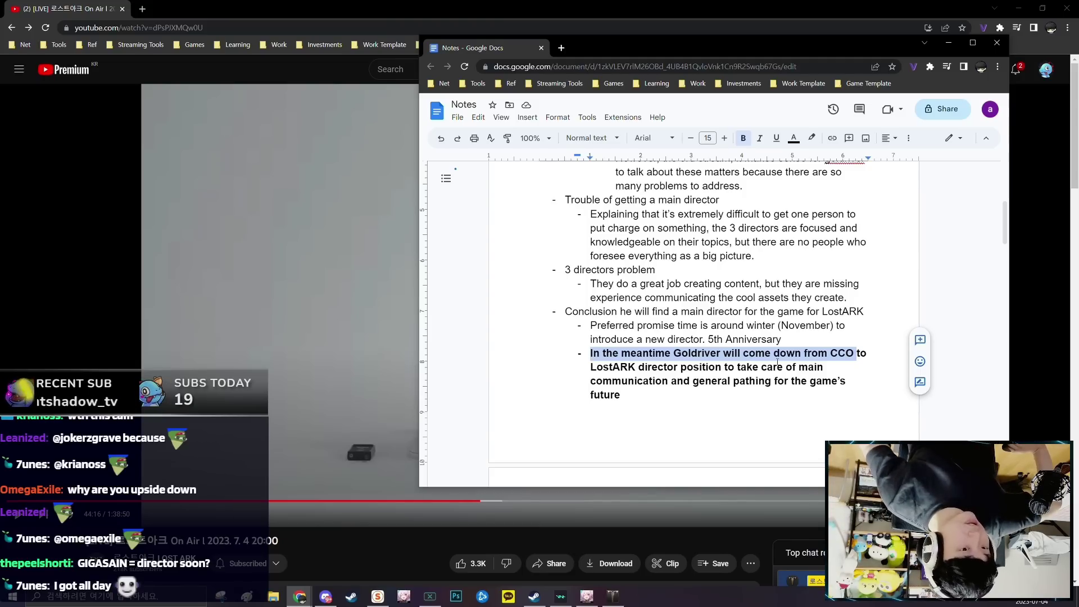
left_click_drag(578, 367, 649, 381)
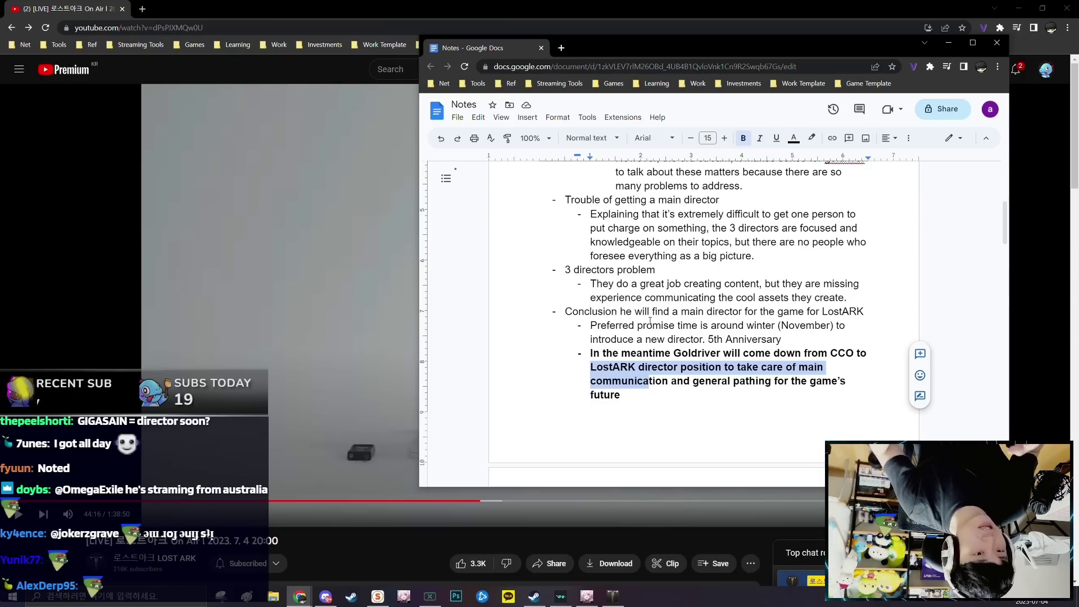
scroll(620, 339, "down", 1)
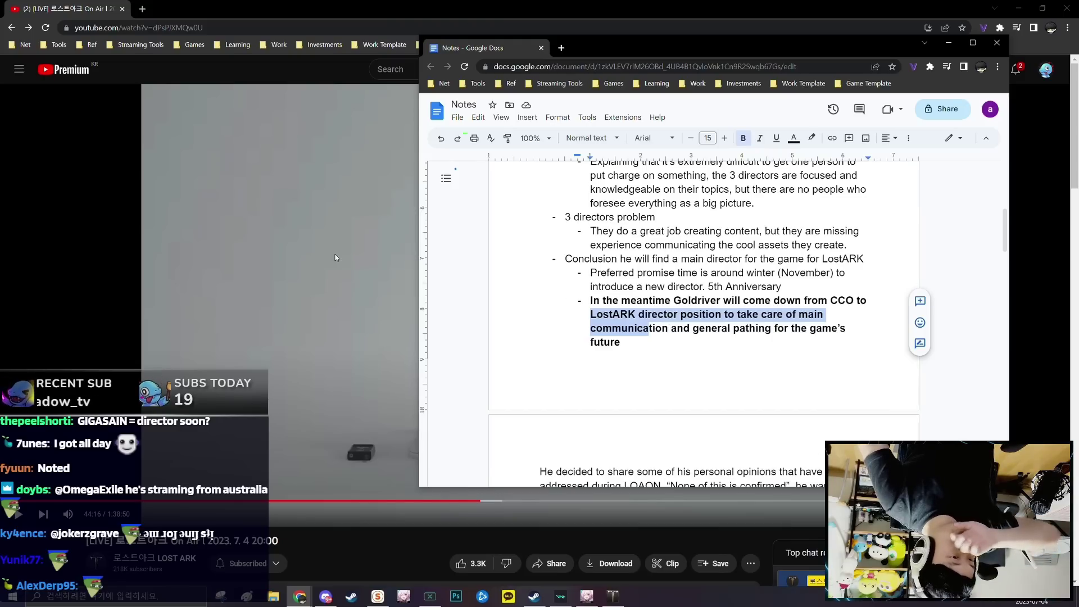
scroll(603, 282, "down", 1)
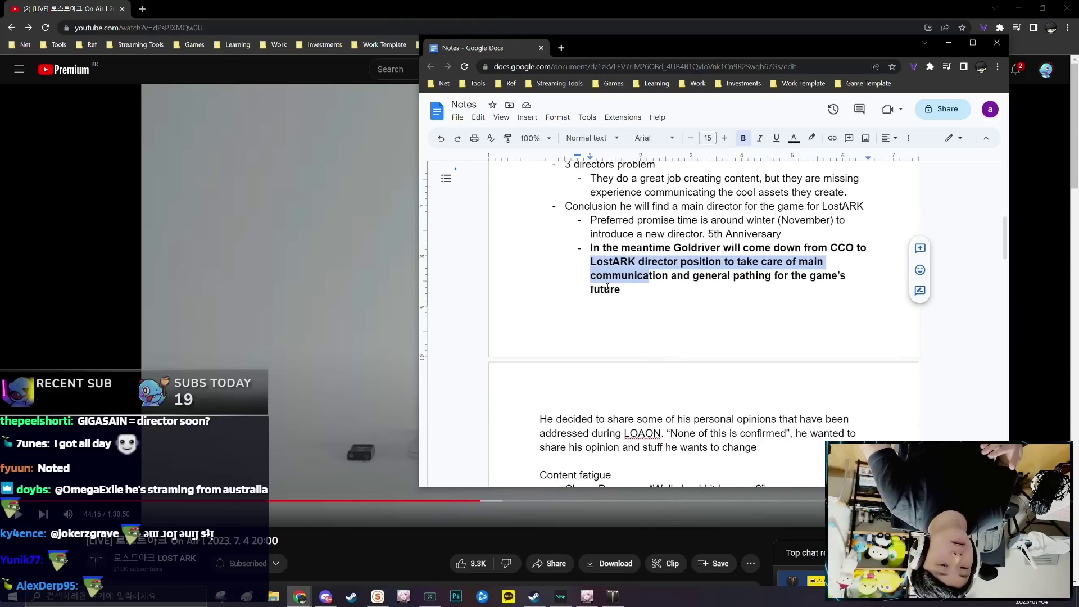
left_click_drag(624, 291, 561, 206)
scroll(607, 340, "down", 2)
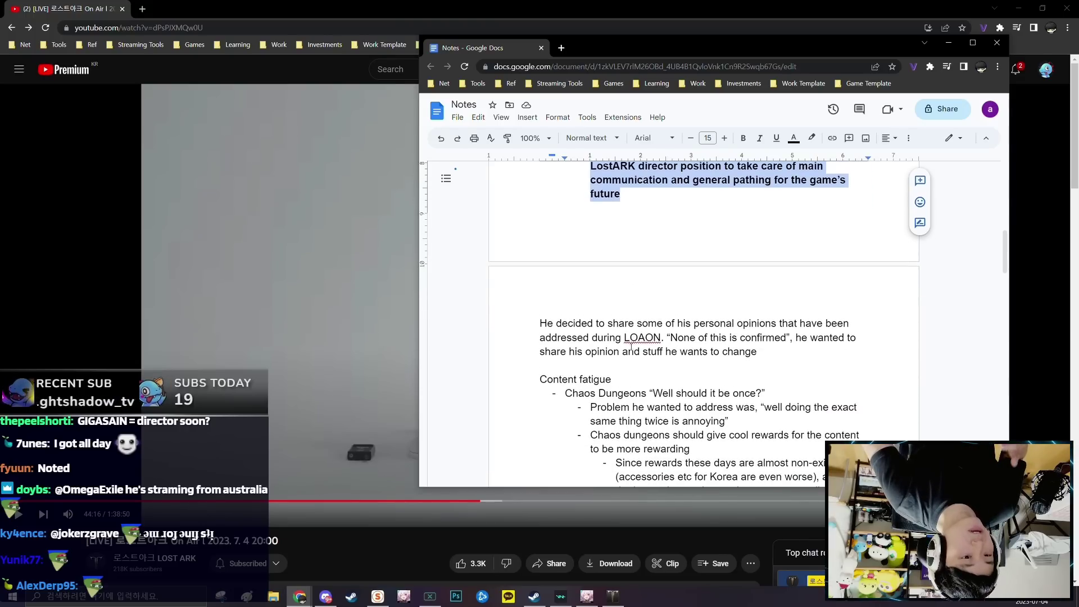
left_click_drag(539, 315, 765, 340)
scroll(776, 348, "down", 1)
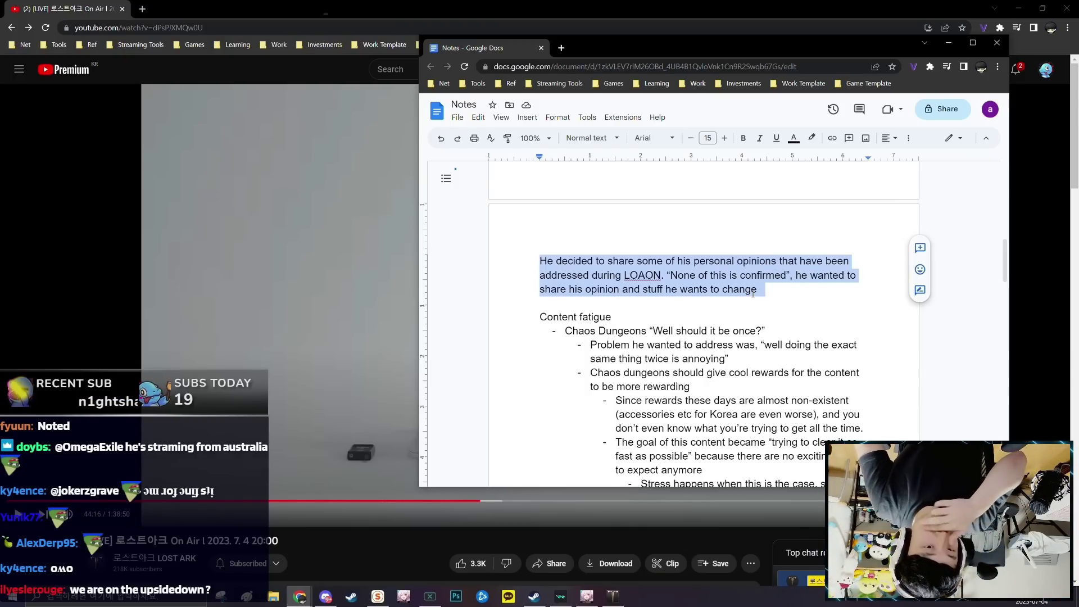
scroll(753, 292, "down", 1)
left_click(565, 274)
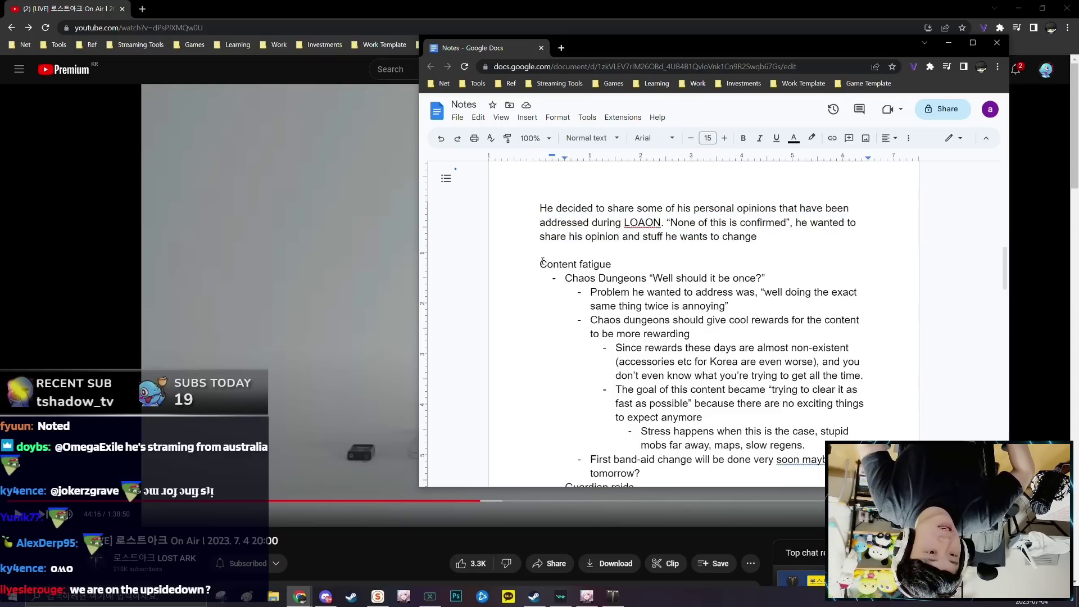
left_click_drag(541, 264, 614, 265)
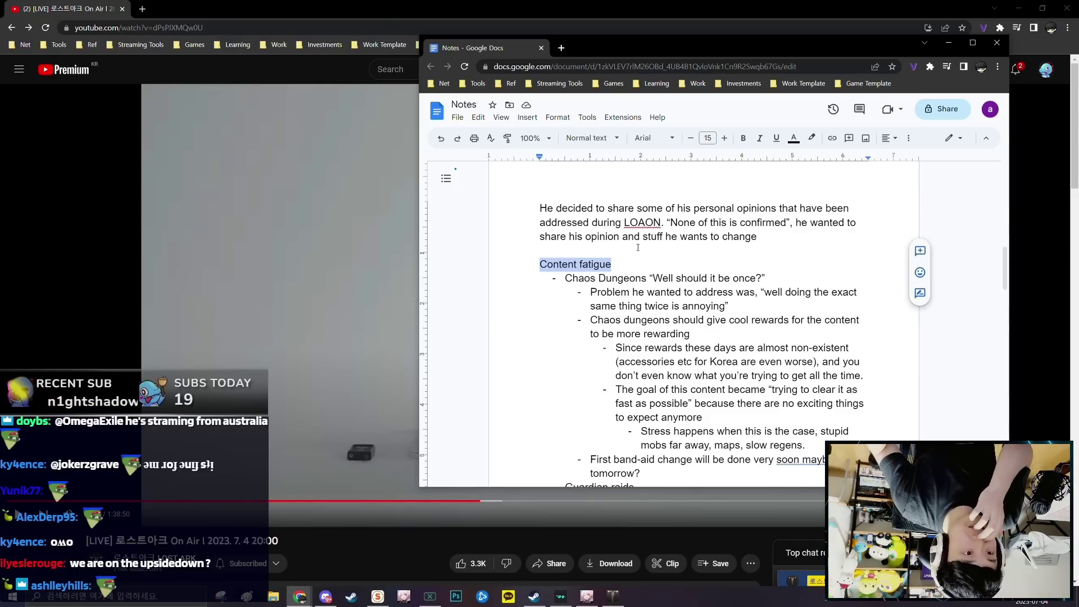
scroll(638, 247, "down", 1)
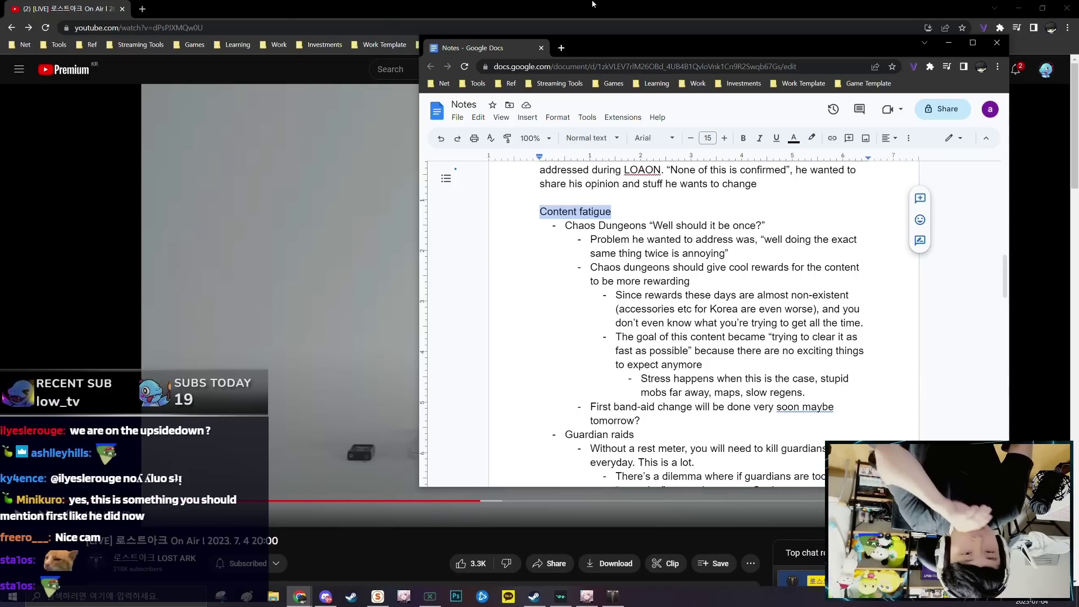
left_click_drag(595, 240, 676, 240)
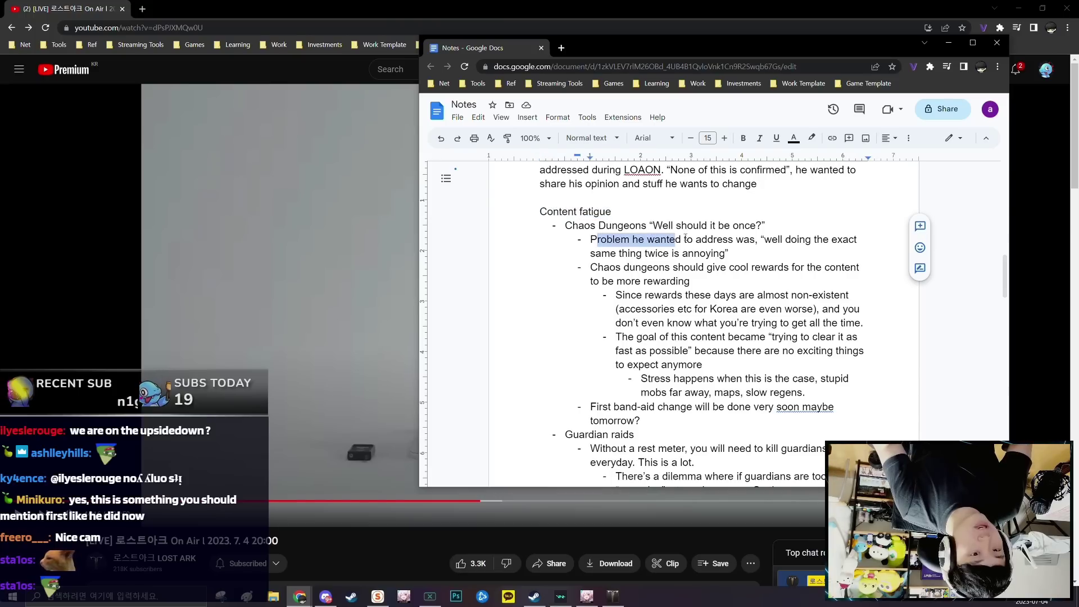
left_click(770, 239)
left_click_drag(771, 241, 725, 254)
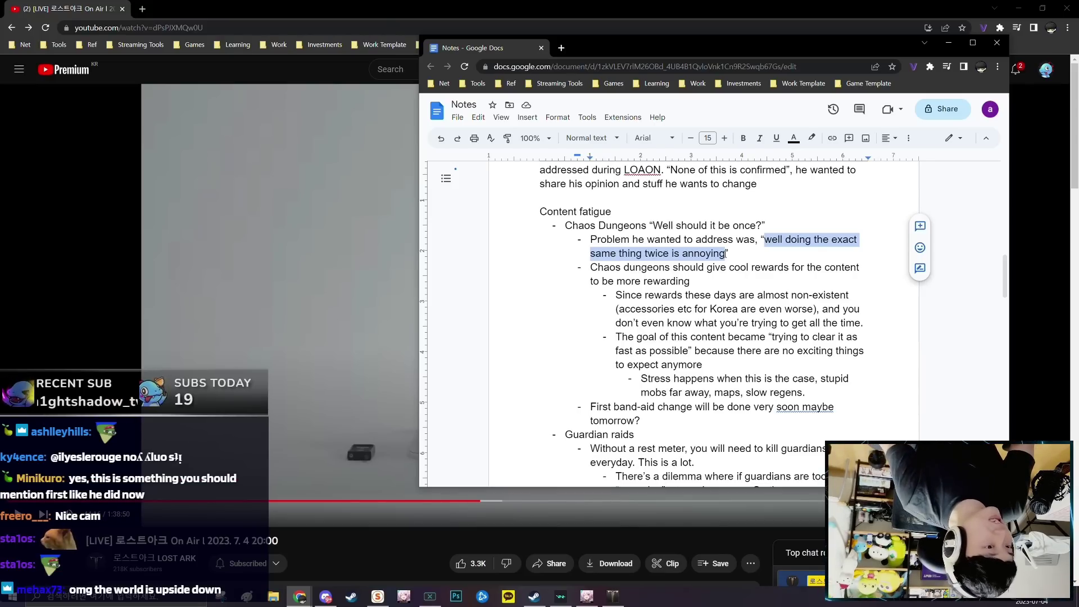
scroll(715, 253, "down", 1)
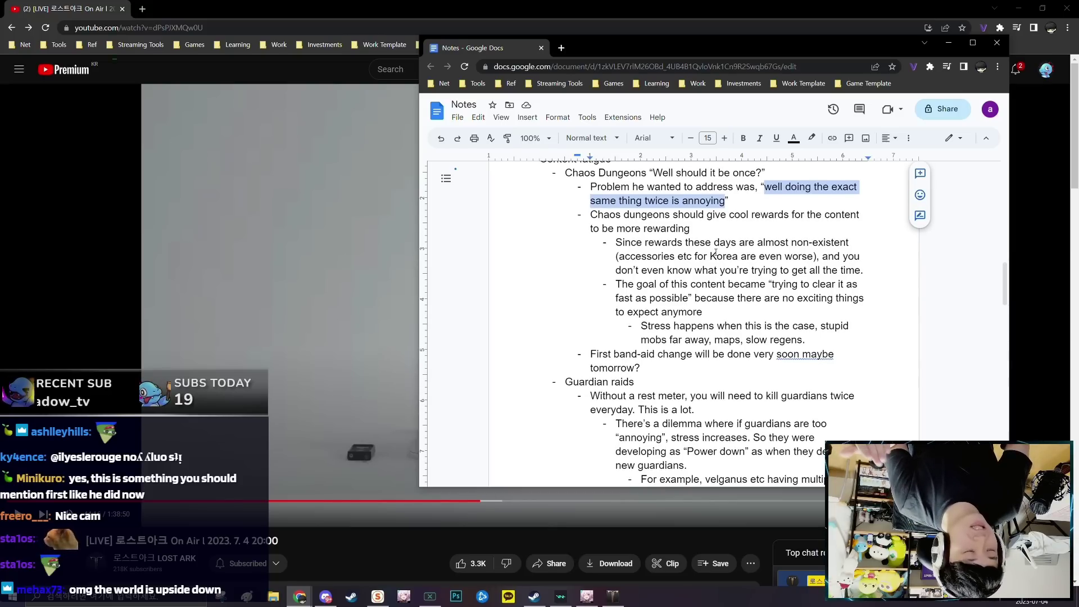
scroll(716, 253, "up", 1)
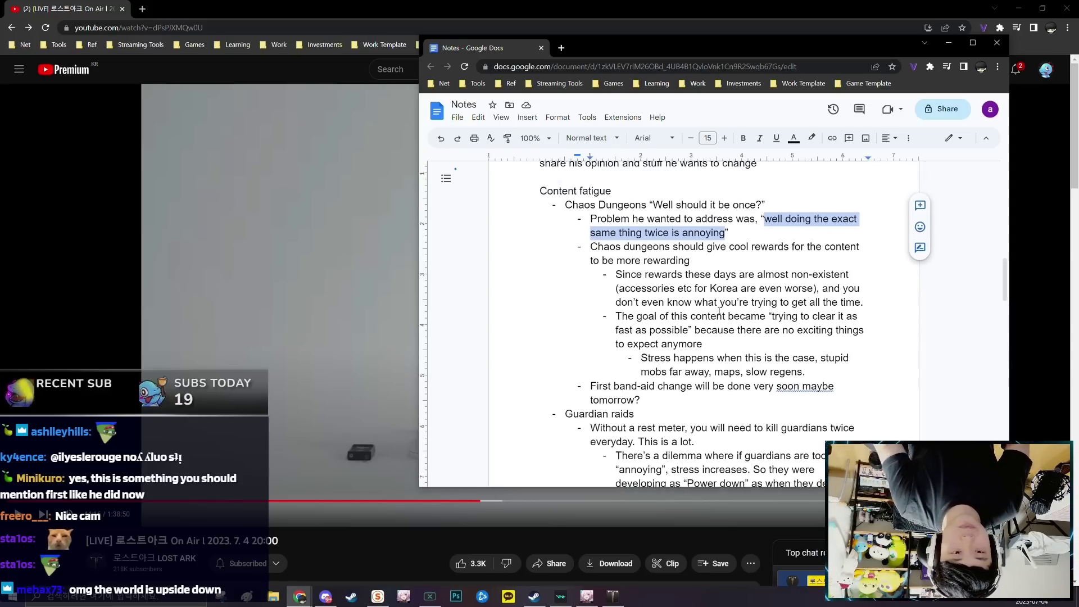
left_click_drag(590, 268, 693, 280)
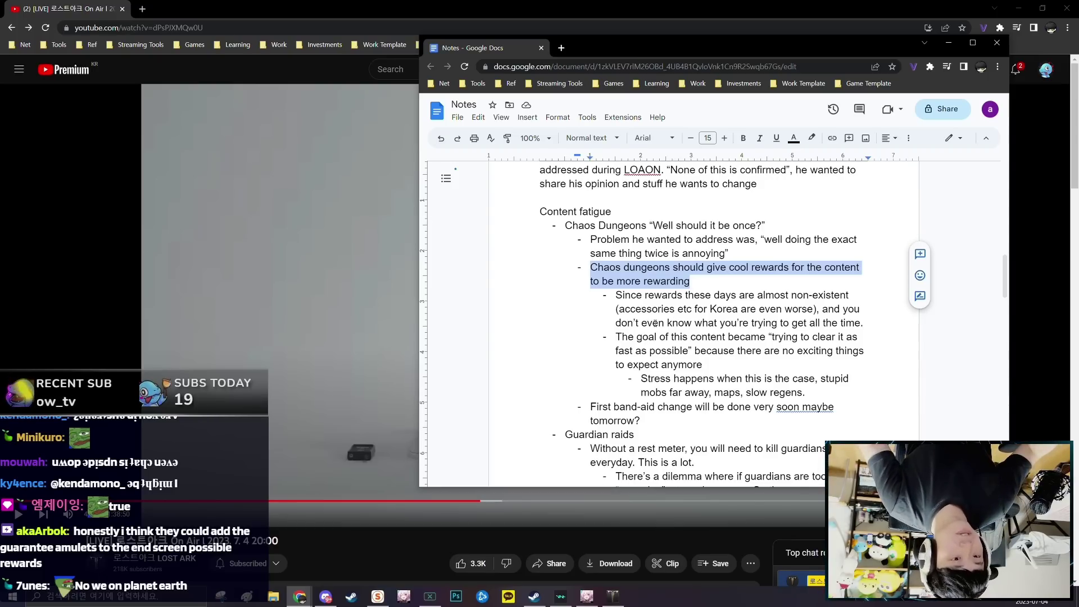
left_click_drag(618, 294, 865, 330)
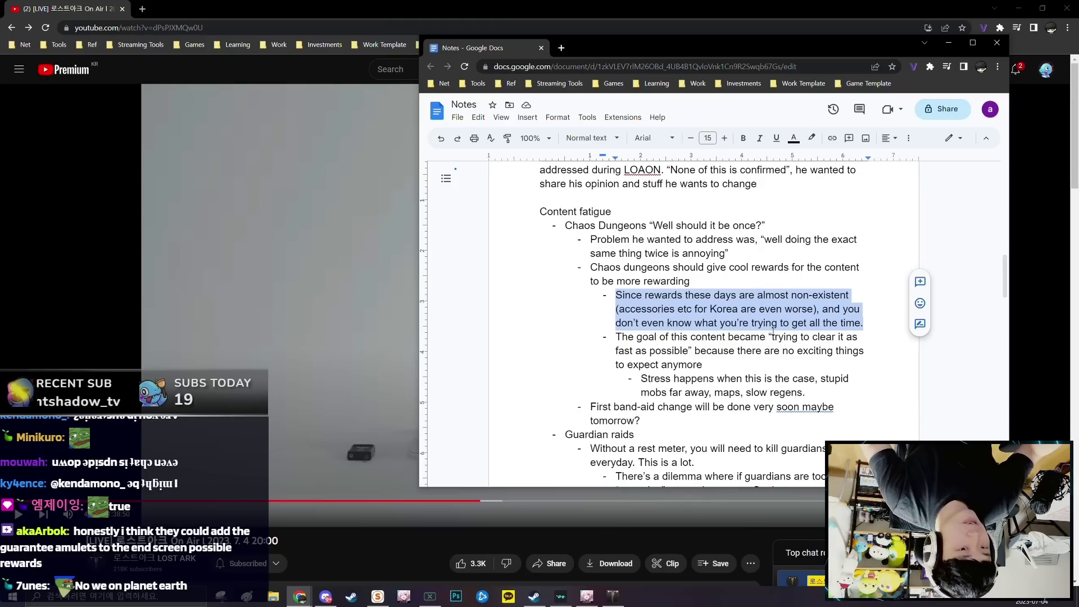
left_click_drag(769, 336, 691, 351)
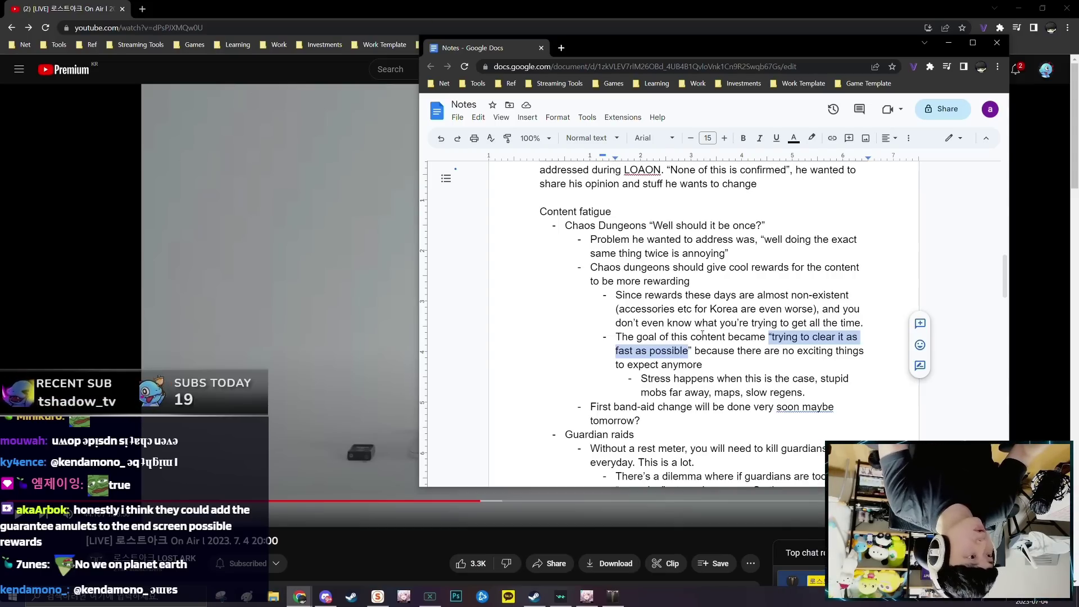
scroll(702, 335, "down", 1)
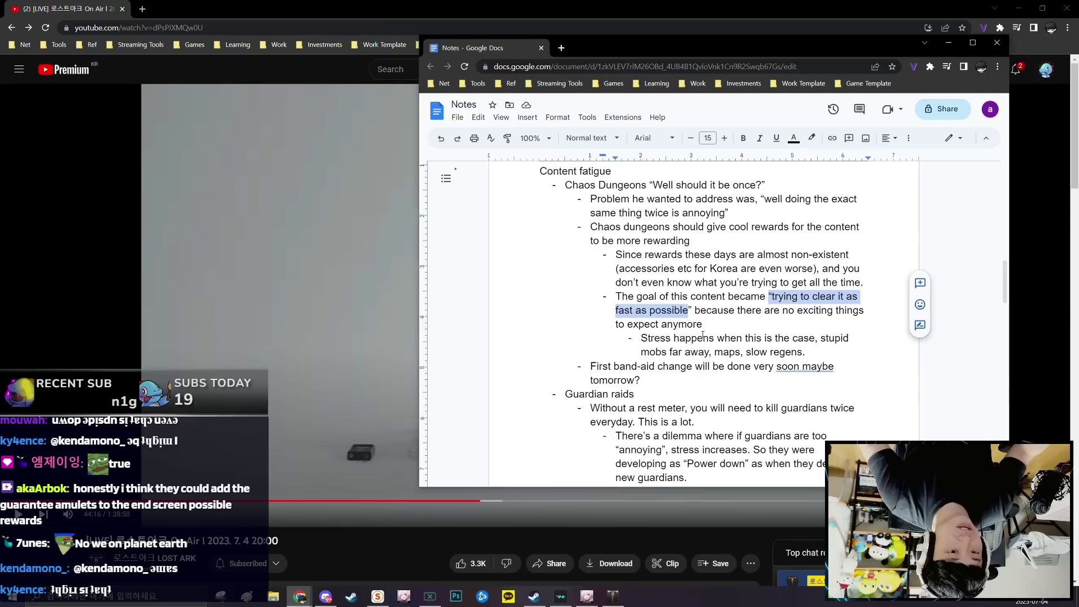
triple_click(661, 324)
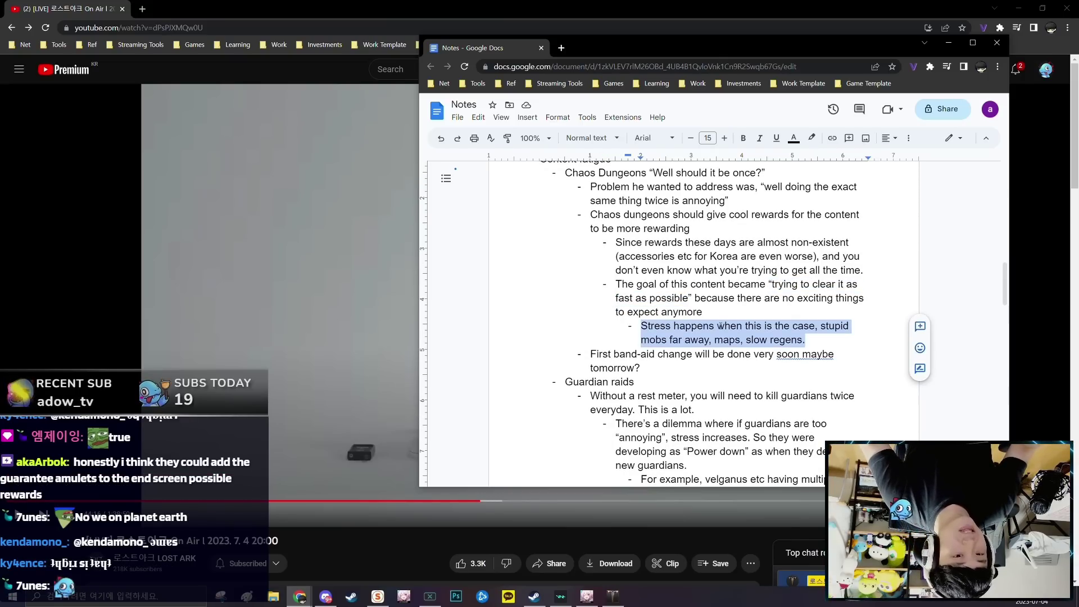
left_click_drag(828, 326, 808, 337)
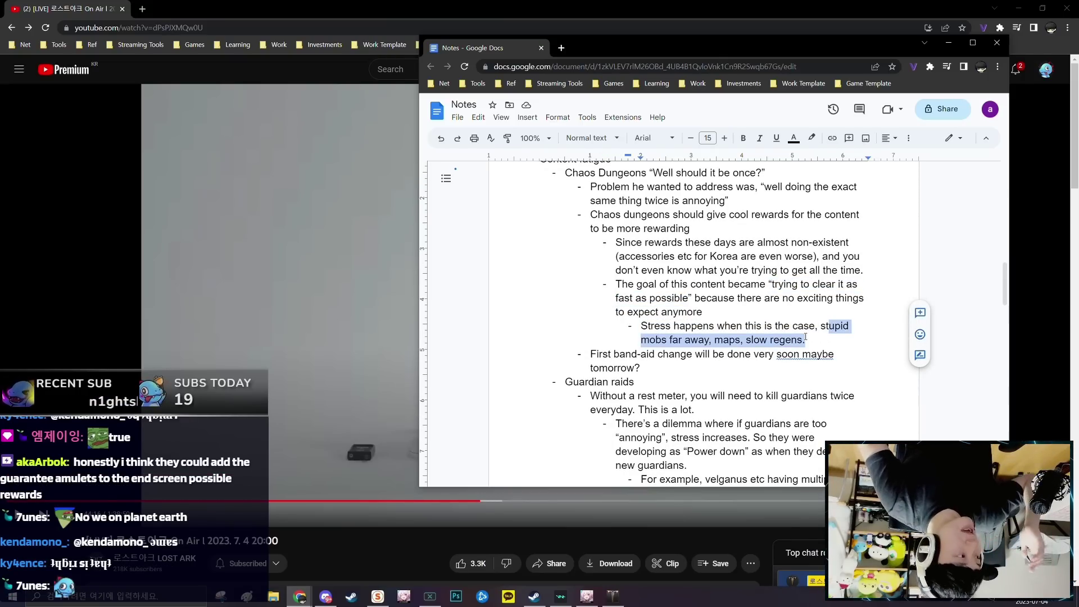
triple_click(659, 352)
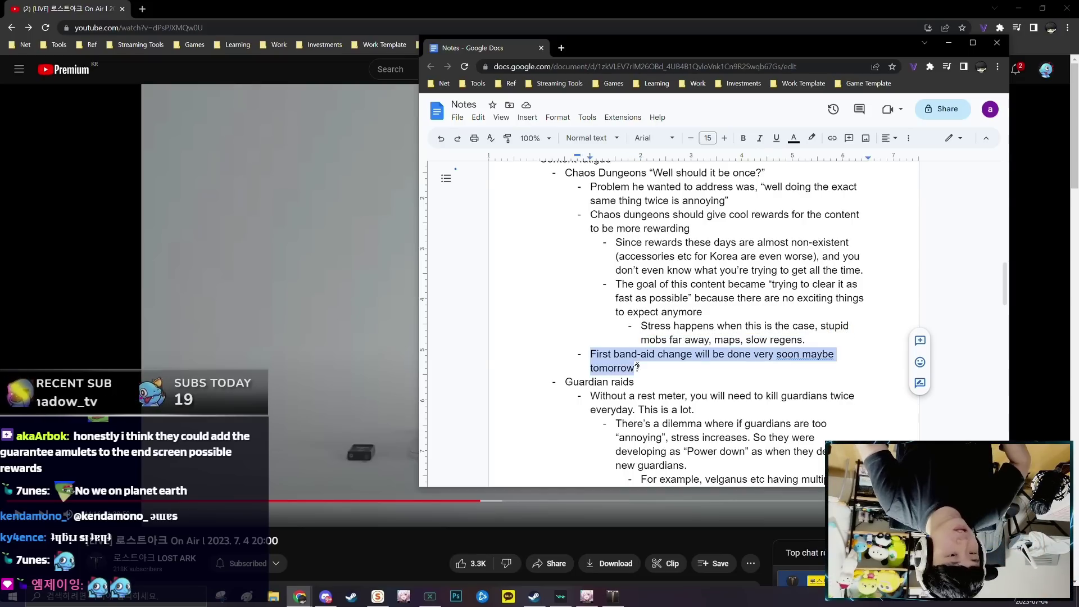
left_click_drag(681, 354, 726, 366)
left_click_drag(834, 356, 793, 357)
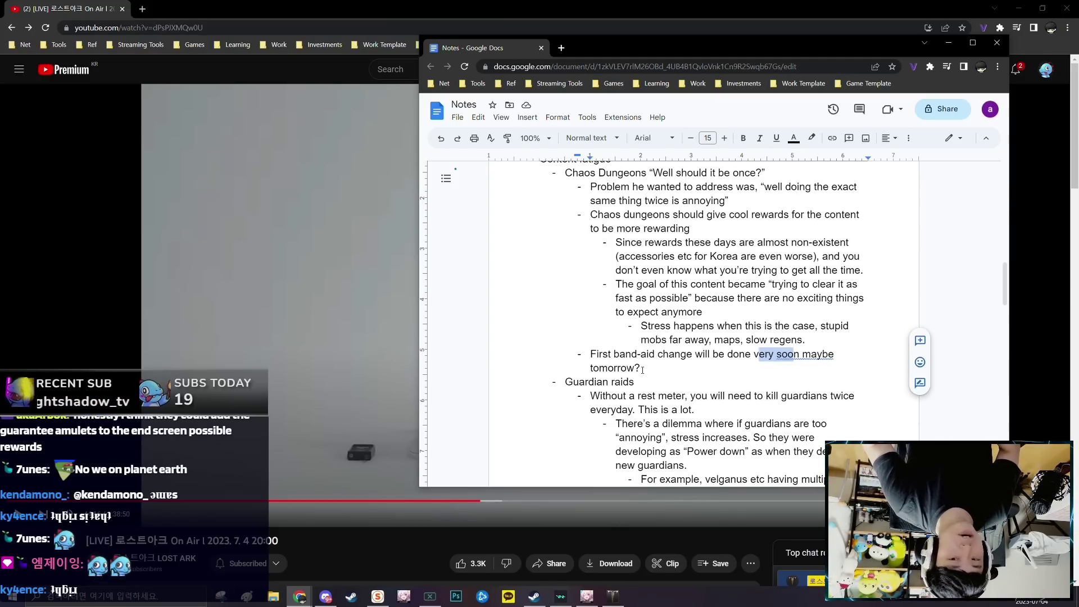
triple_click(599, 382)
scroll(618, 383, "down", 3)
scroll(648, 325, "up", 5)
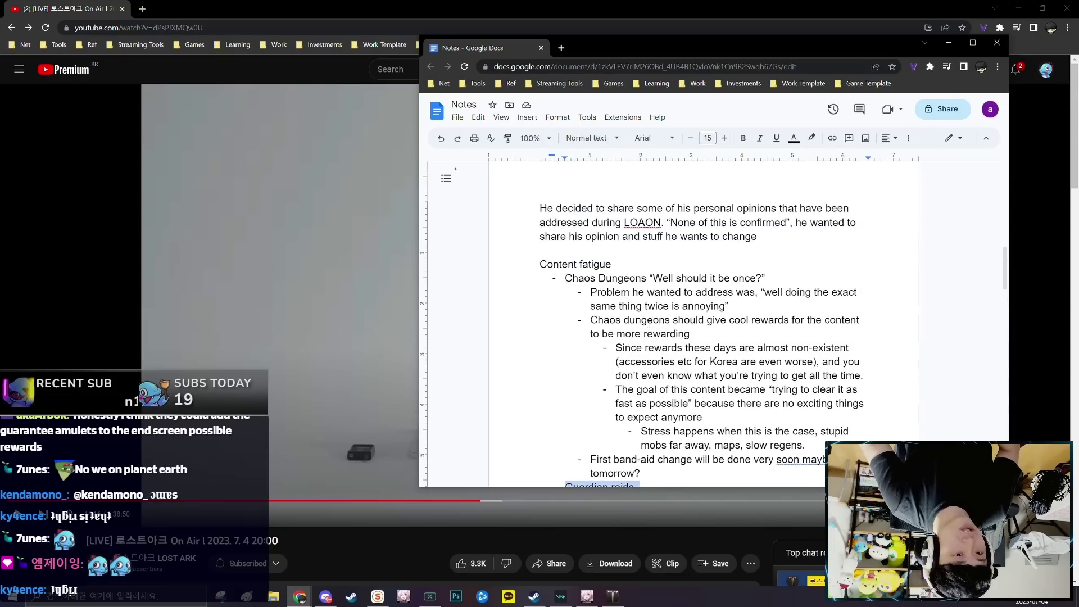
scroll(648, 325, "down", 3)
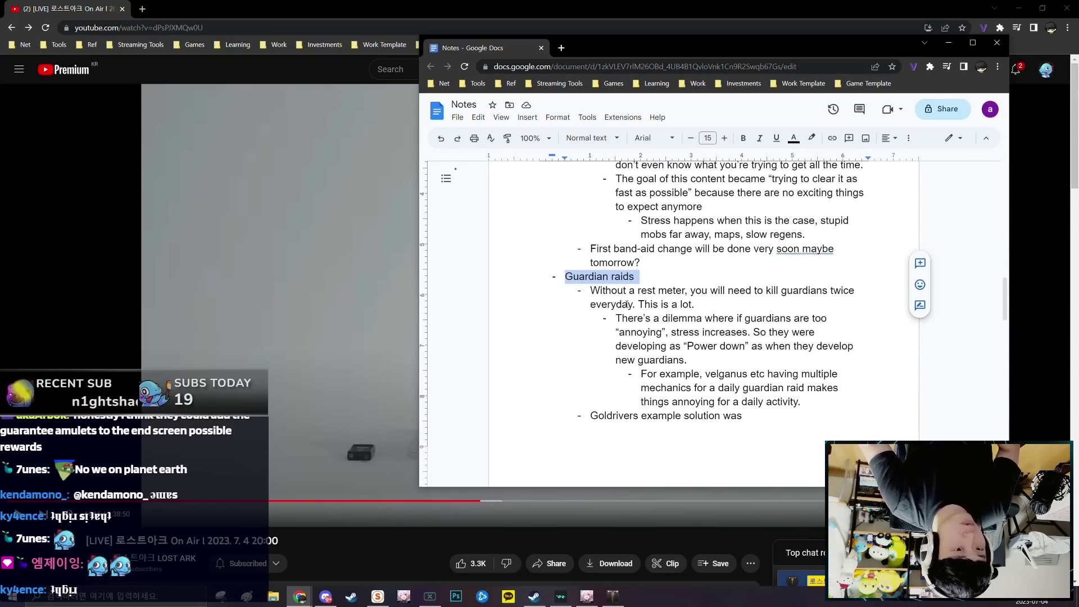
left_click_drag(591, 291, 706, 305)
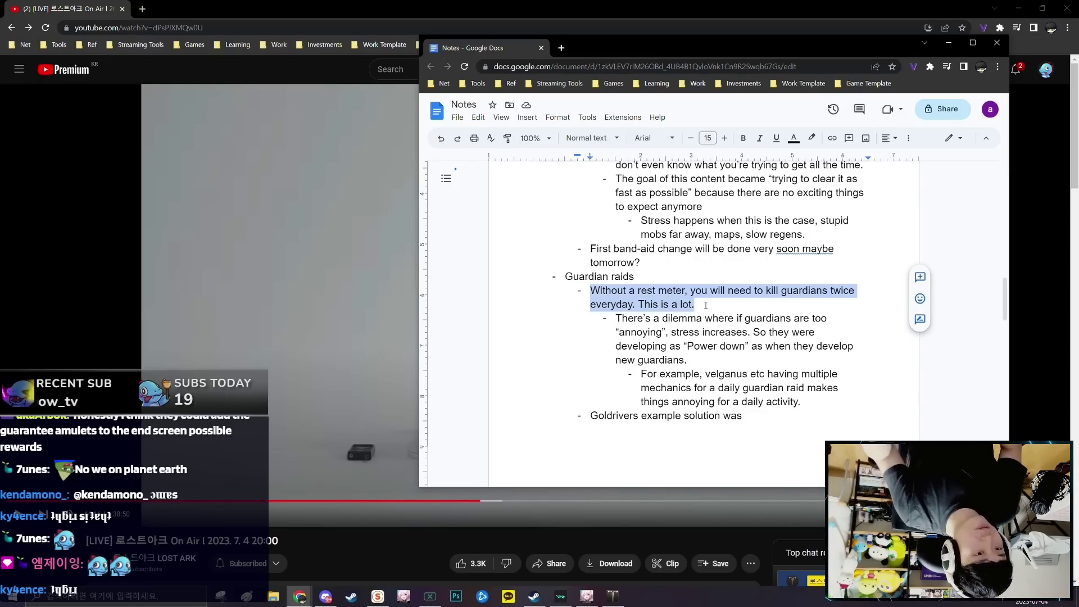
scroll(706, 306, "down", 1)
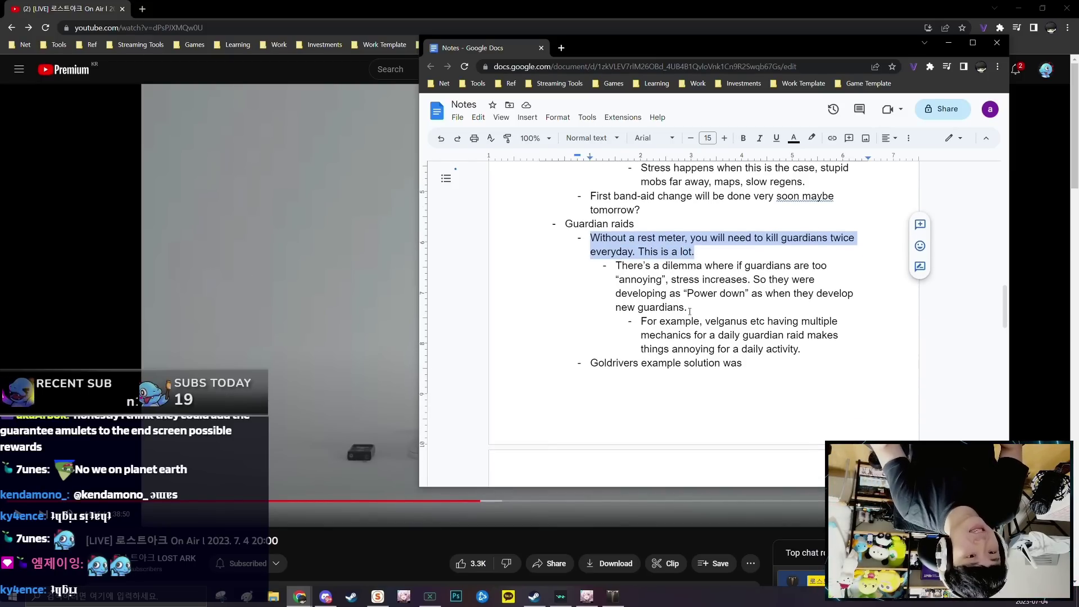
scroll(663, 312, "up", 1)
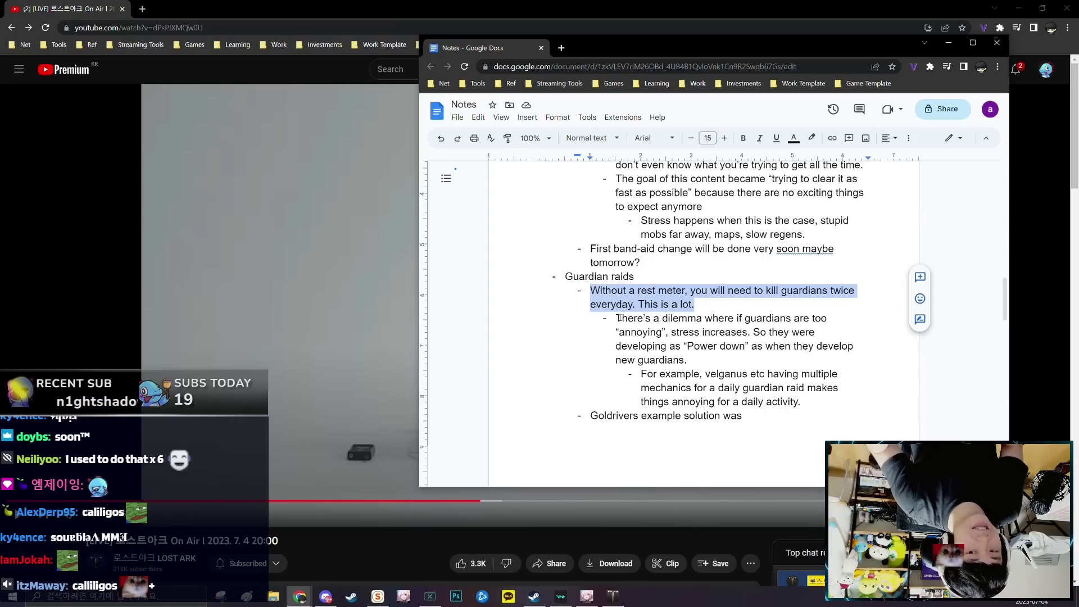
scroll(675, 340, "down", 1)
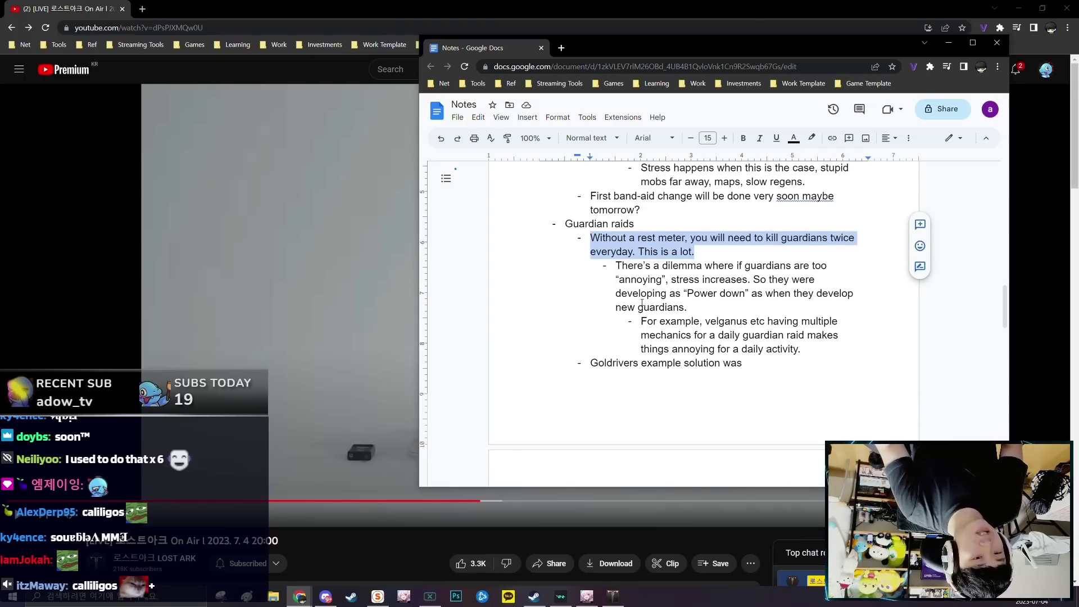
scroll(640, 319, "down", 1)
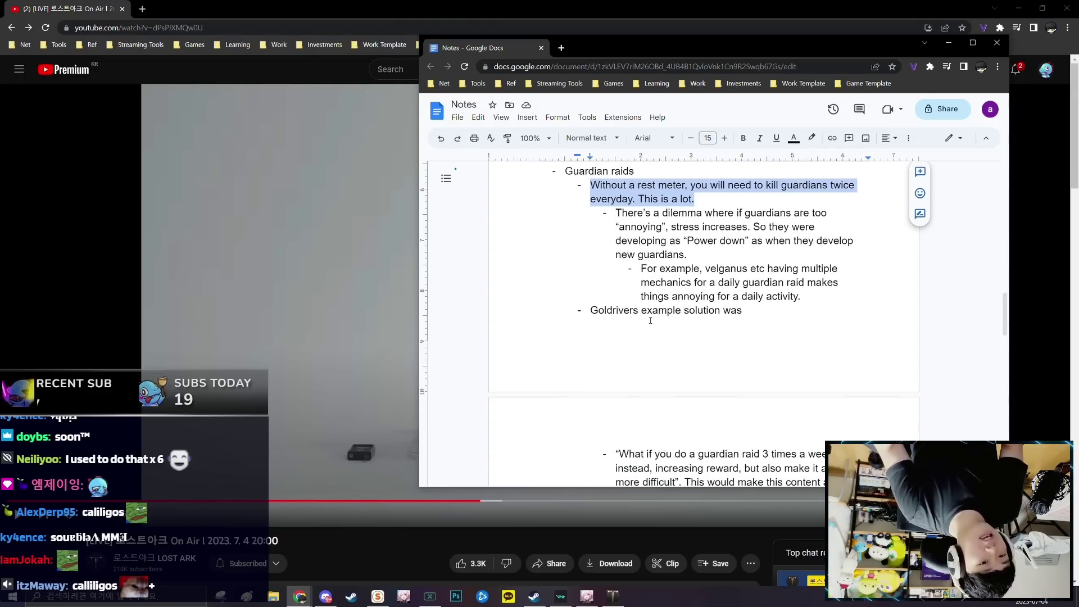
scroll(644, 318, "up", 1)
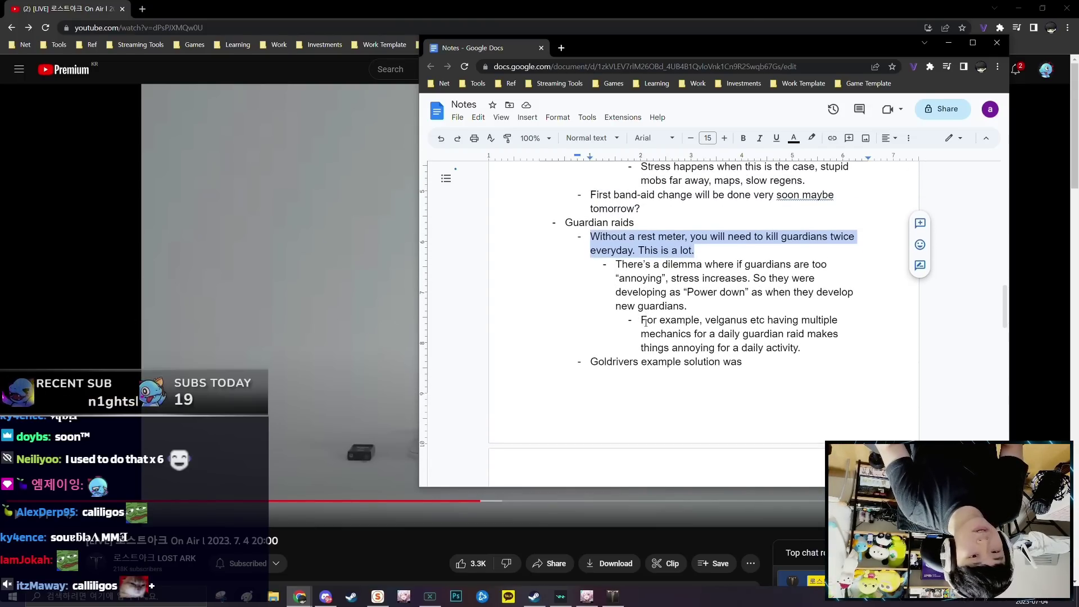
scroll(641, 315, "down", 3)
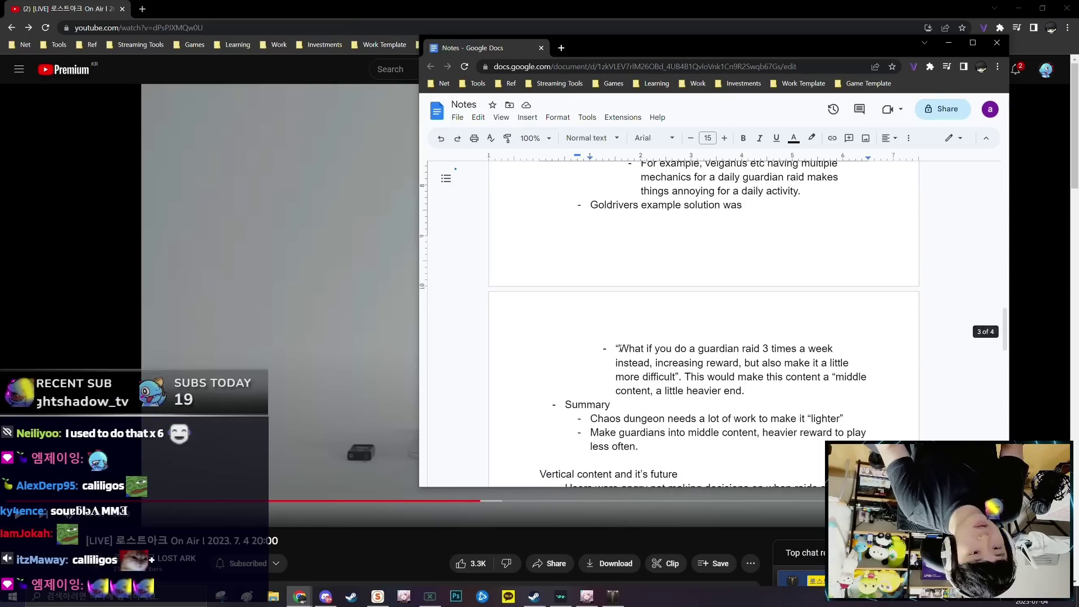
left_click_drag(619, 349, 743, 392)
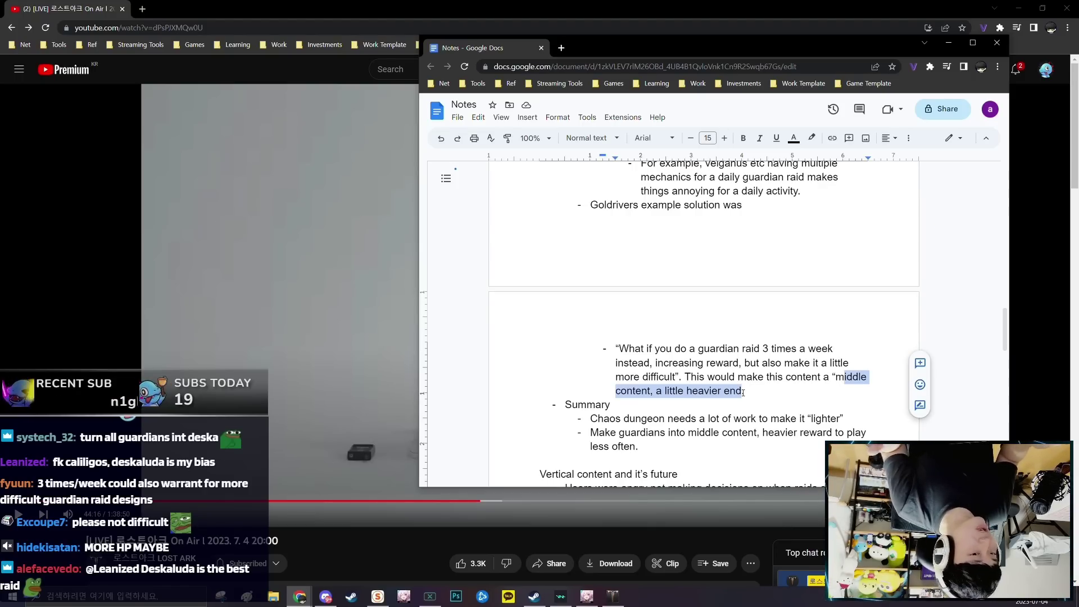
scroll(743, 392, "down", 1)
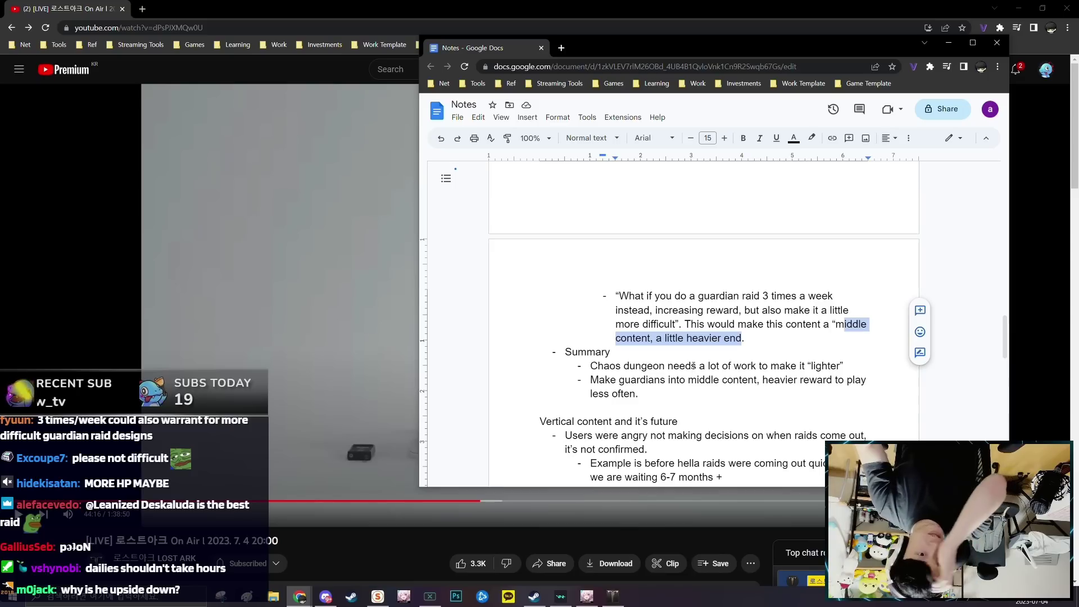
left_click_drag(565, 352, 844, 366)
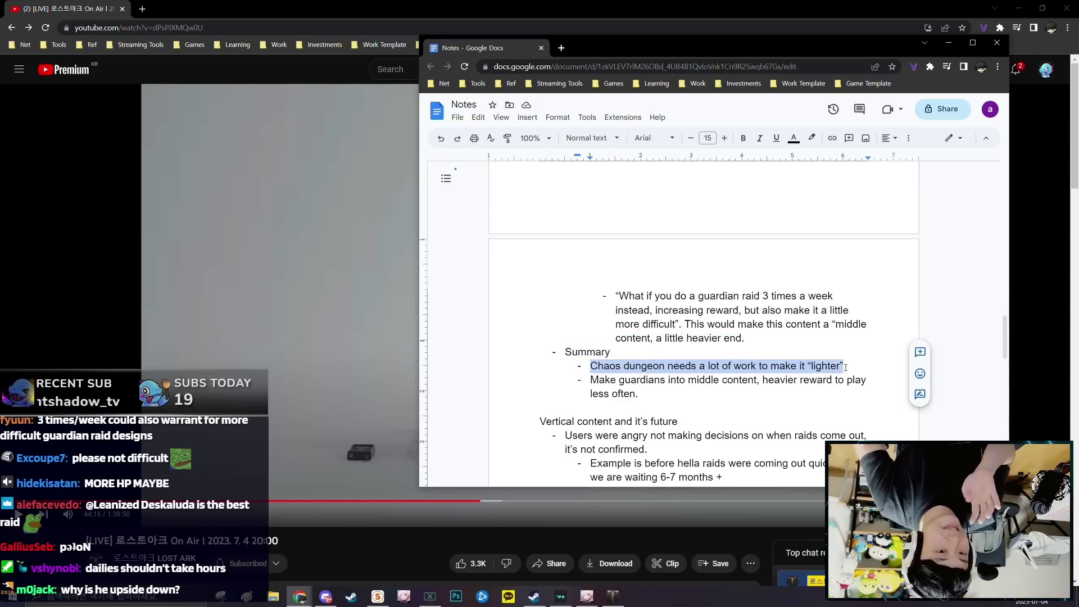
left_click_drag(590, 380, 758, 378)
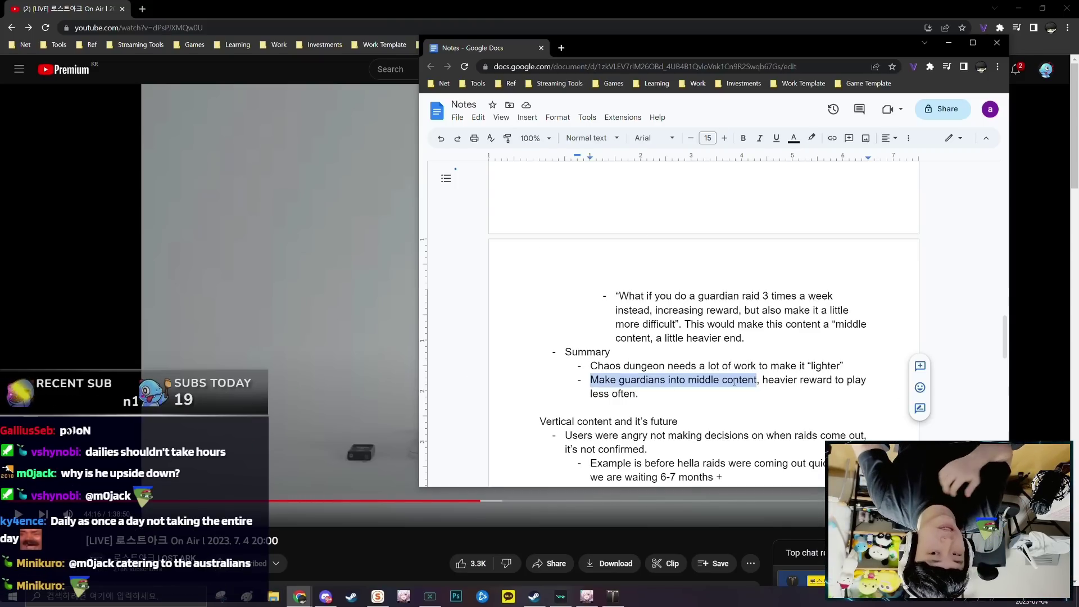
scroll(730, 391, "down", 1)
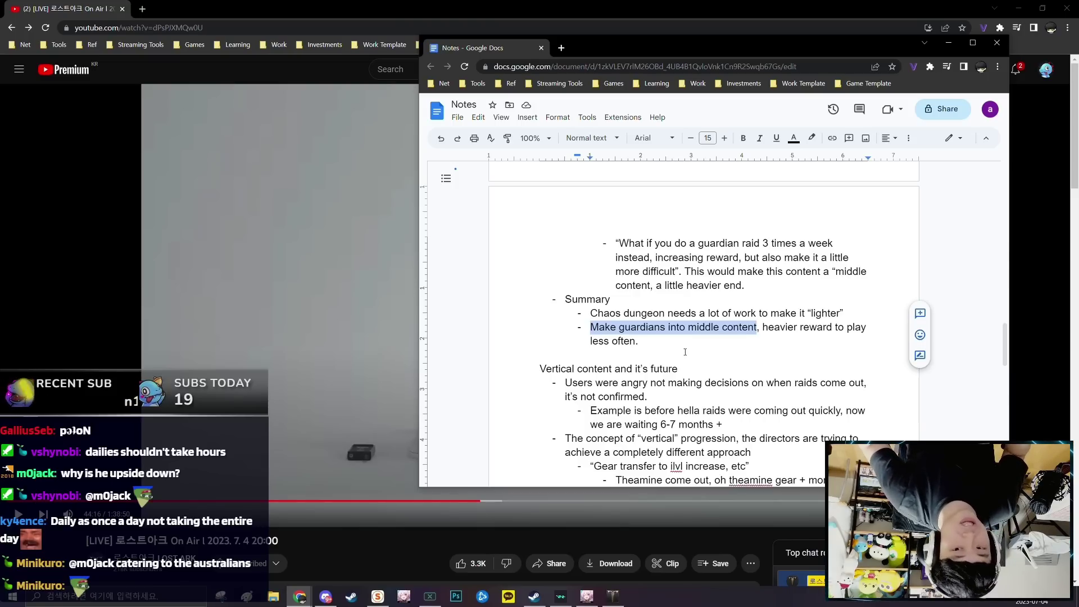
left_click_drag(639, 340, 567, 299)
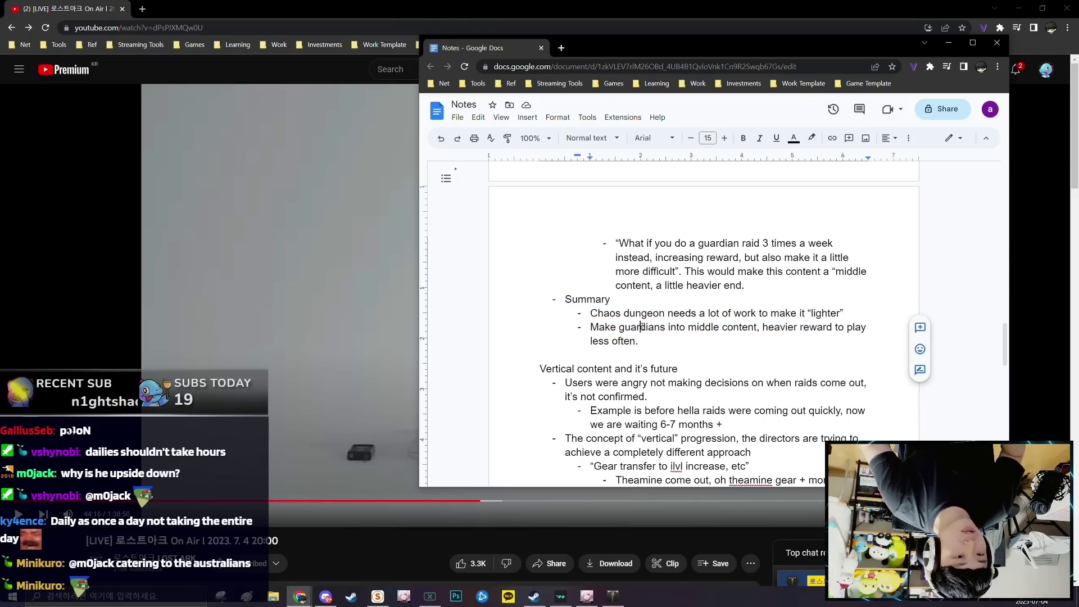
left_click_drag(639, 341, 568, 299)
left_click(645, 342)
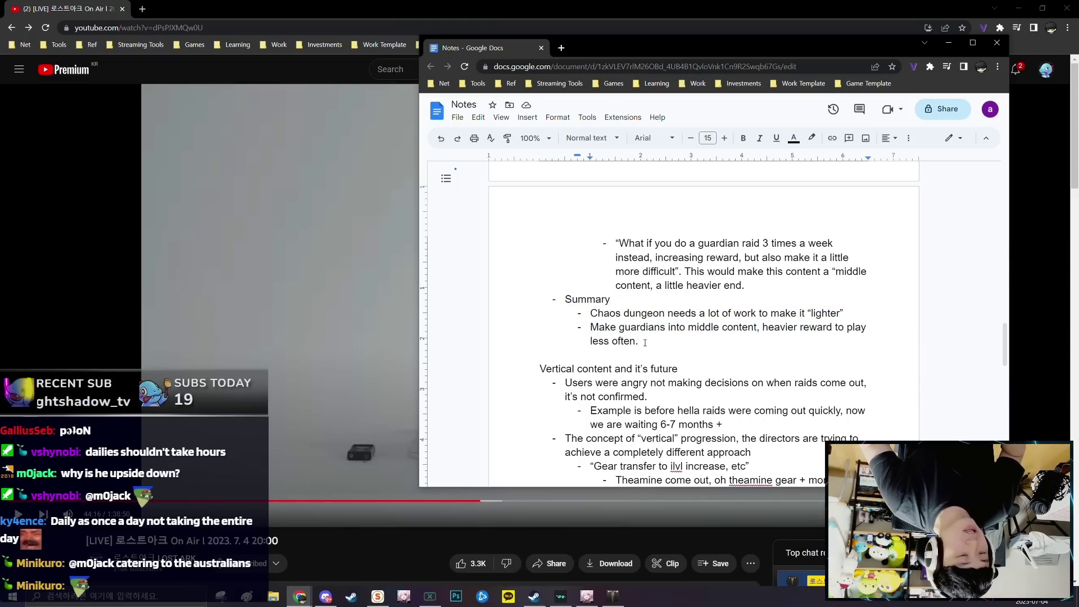
scroll(645, 338, "up", 10)
scroll(592, 334, "down", 3)
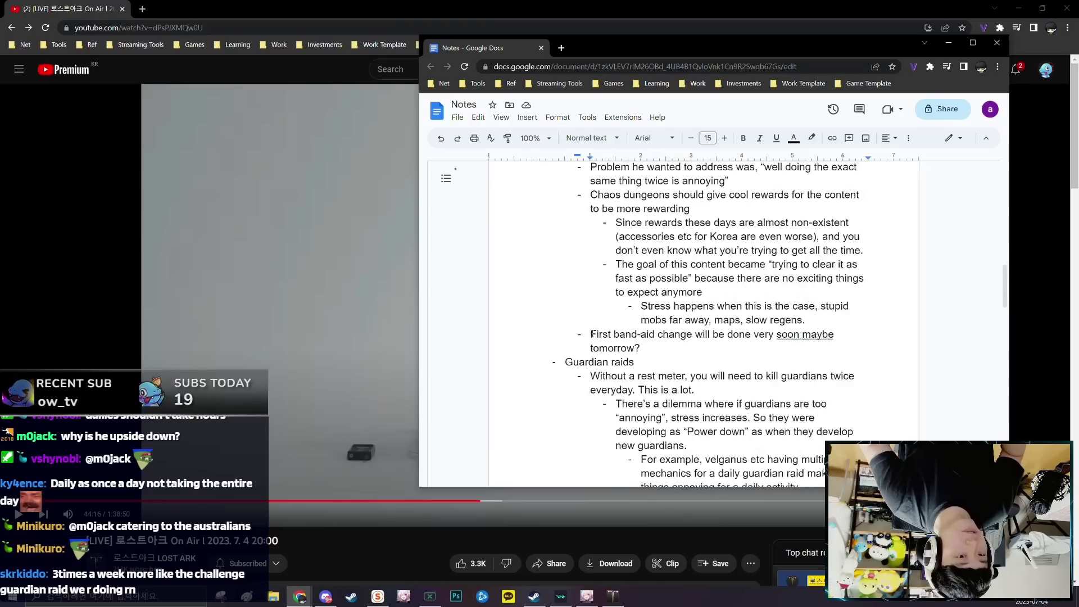
scroll(592, 334, "up", 2)
scroll(700, 355, "down", 10)
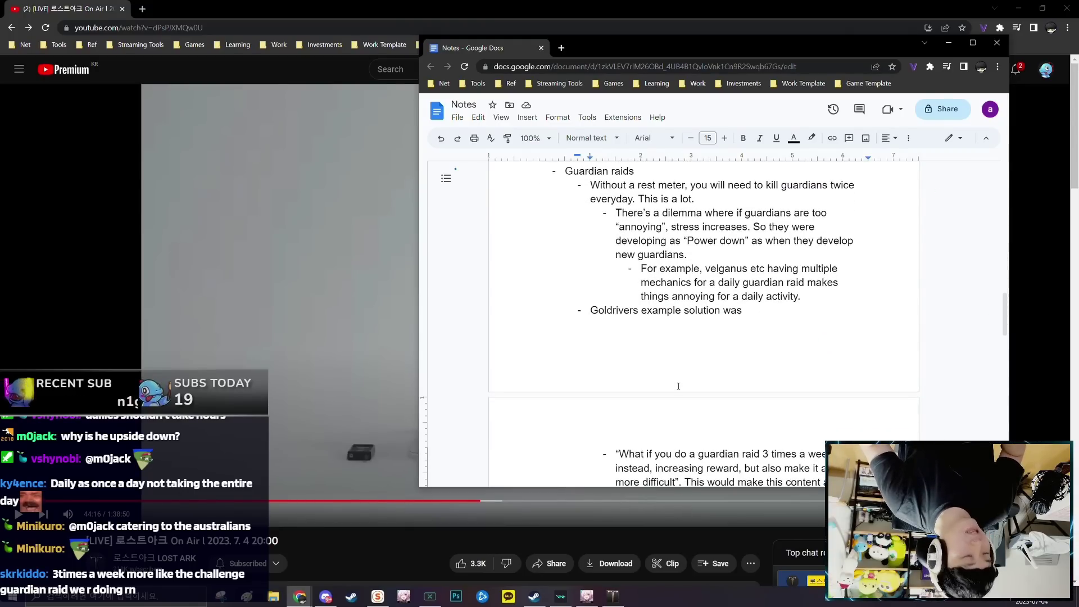
scroll(674, 391, "down", 1)
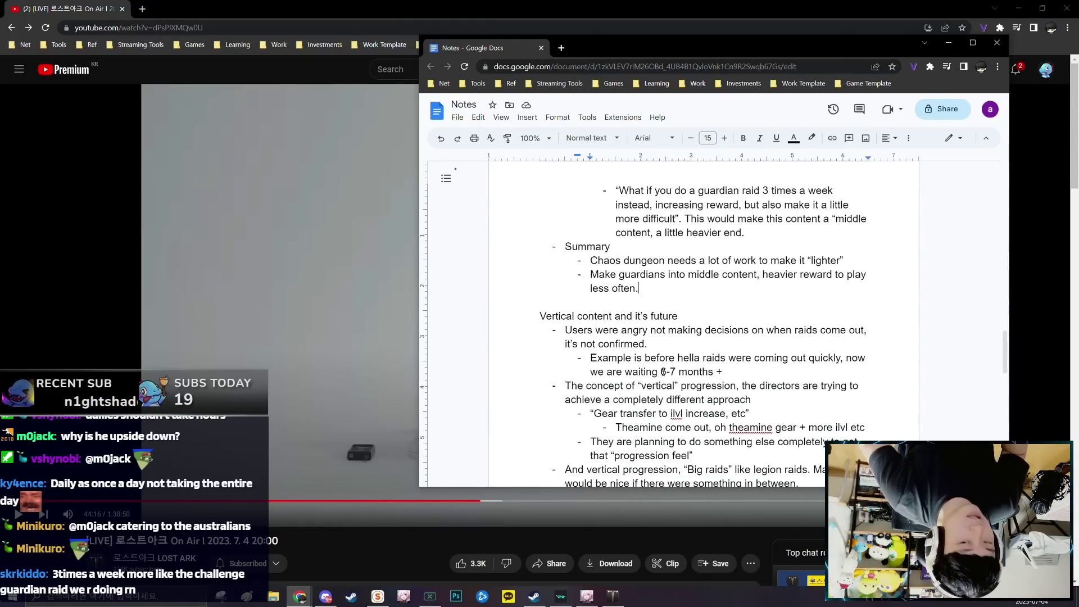
scroll(702, 381, "down", 2)
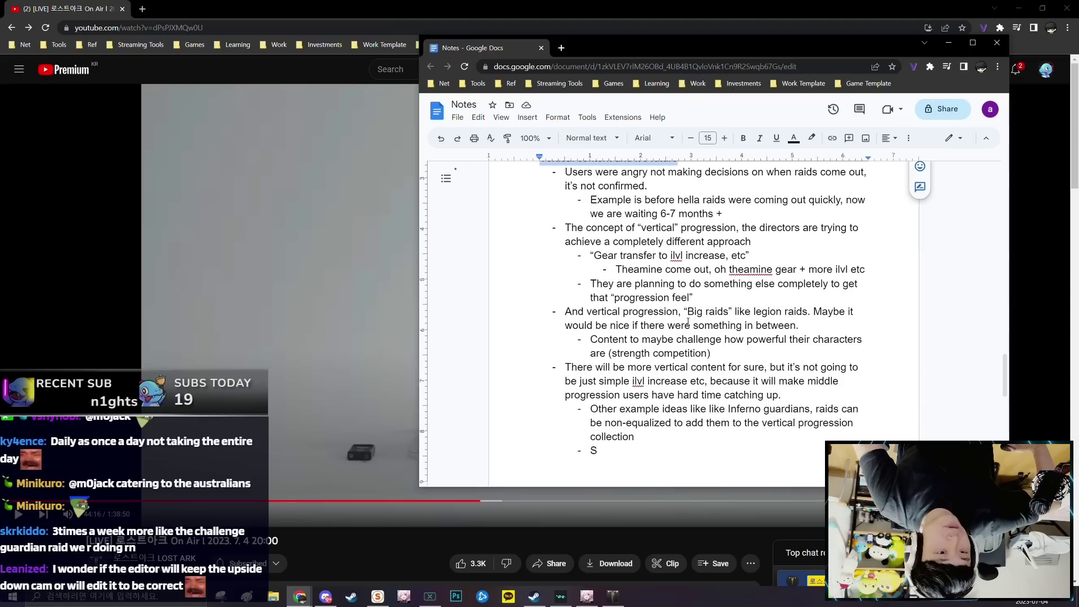
key("Down")
key("Down")
key("Home")
key("shift+End")
left_click_drag(541, 211, 675, 209)
scroll(696, 285, "down", 1)
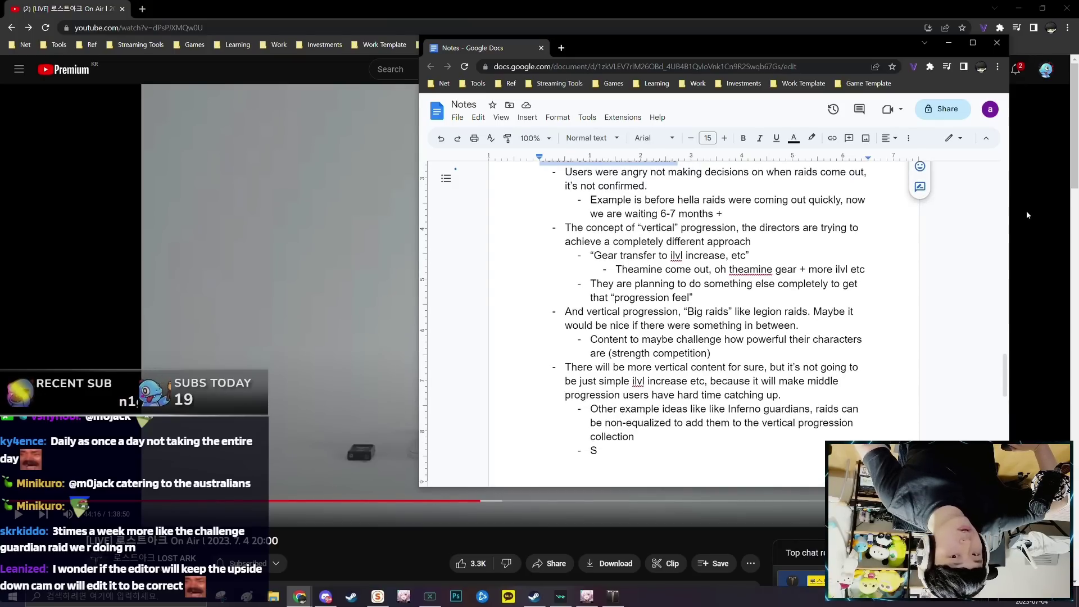
scroll(684, 336, "up", 1)
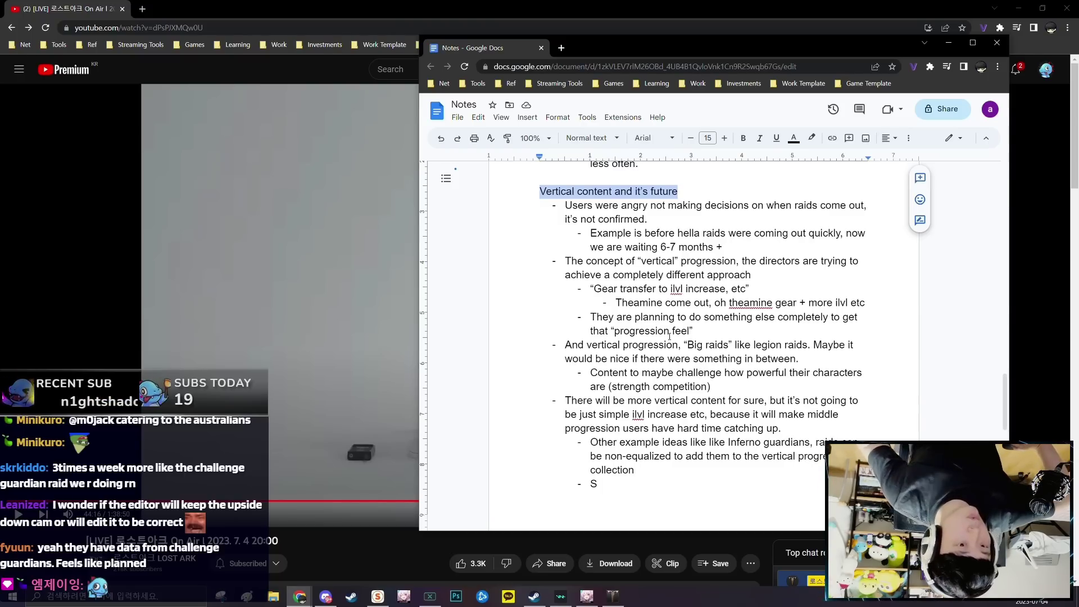
double_click(565, 484)
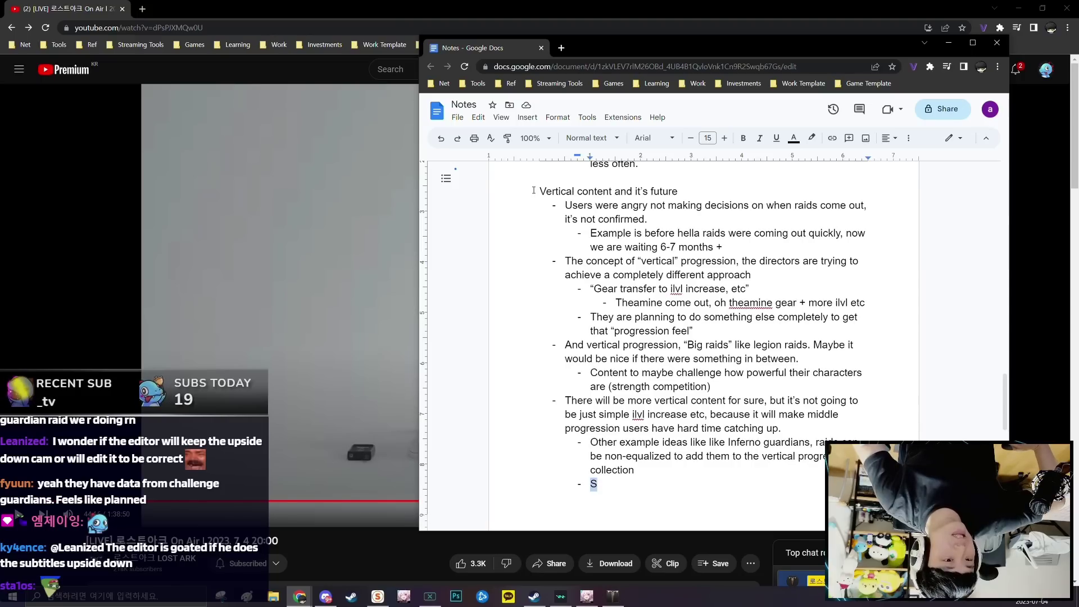
left_click_drag(533, 190, 686, 292)
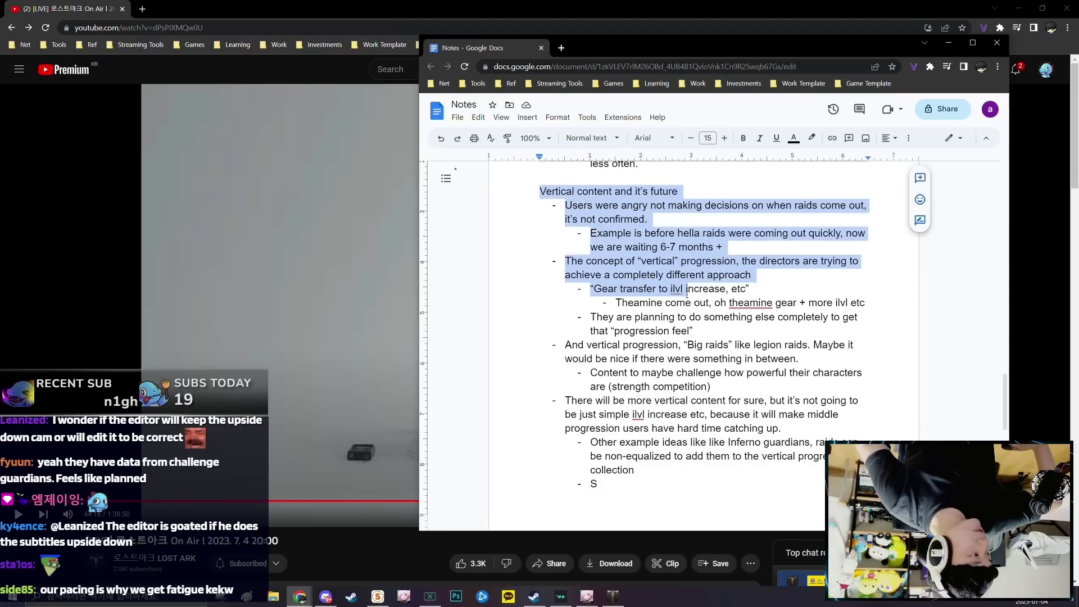
left_click_drag(565, 206, 669, 225)
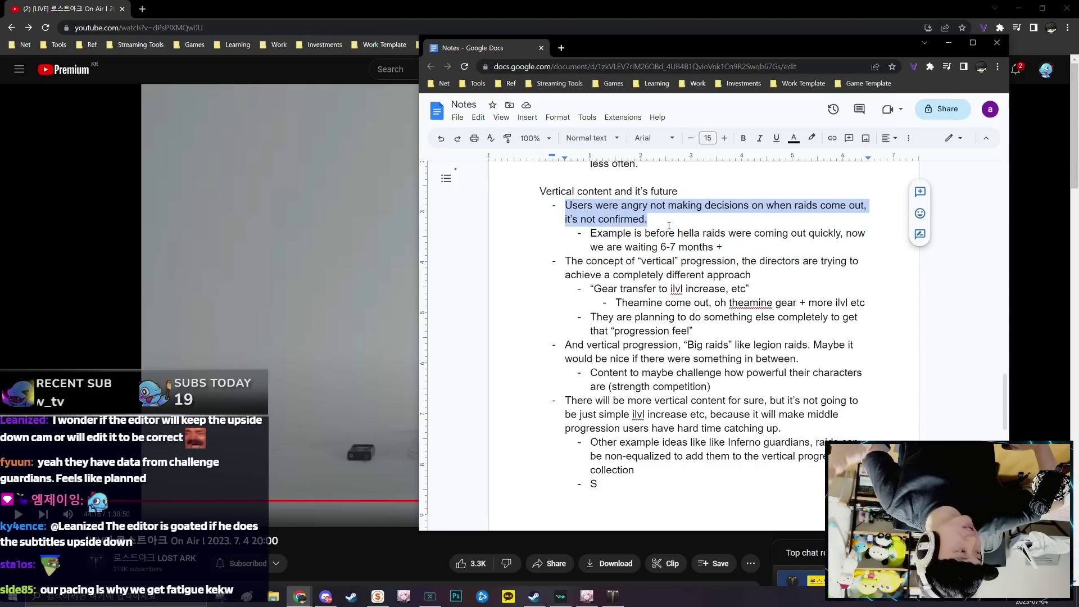
mouse_move(590, 233)
left_mouse_down()
mouse_move(705, 234)
mouse_move(740, 247)
mouse_move(589, 247)
left_mouse_up()
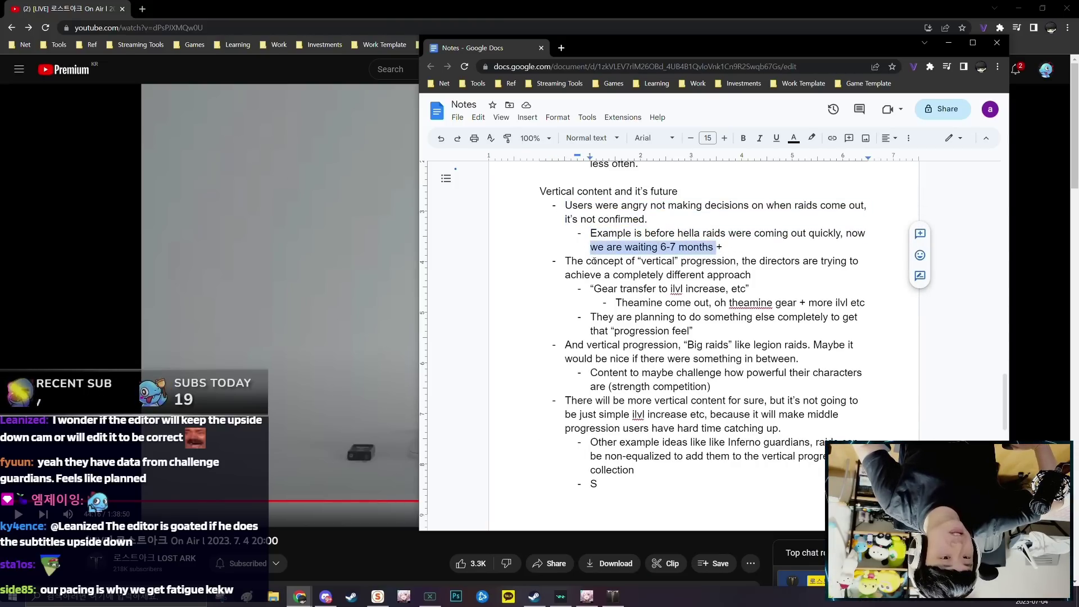
Highlight the Gear transfer, progression feel, Big raids and strength competition bullets in turn.
scroll(594, 260, "down", 1)
left_click_drag(565, 208, 751, 226)
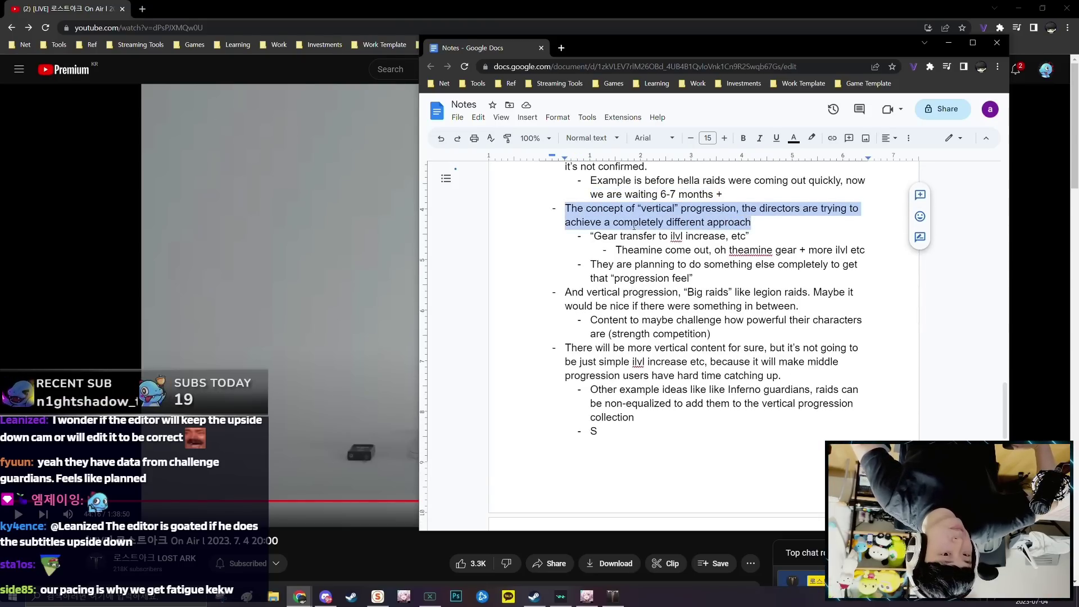
left_click_drag(590, 236, 755, 236)
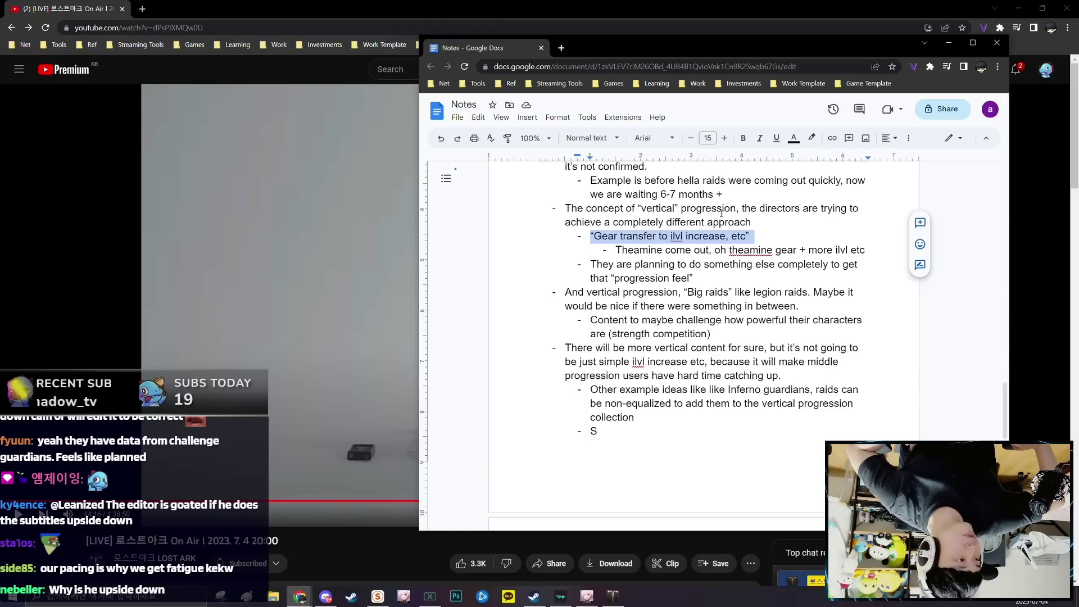
scroll(722, 214, "up", 1)
triple_click(667, 331)
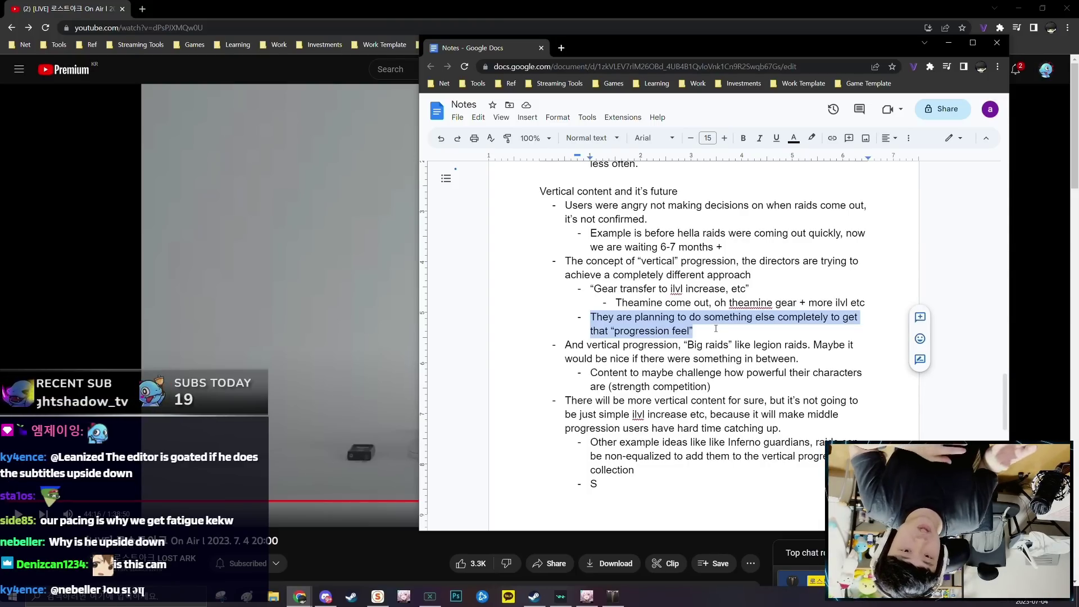
scroll(716, 328, "down", 1)
left_click_drag(565, 292, 799, 309)
left_click(649, 292)
left_click(815, 293)
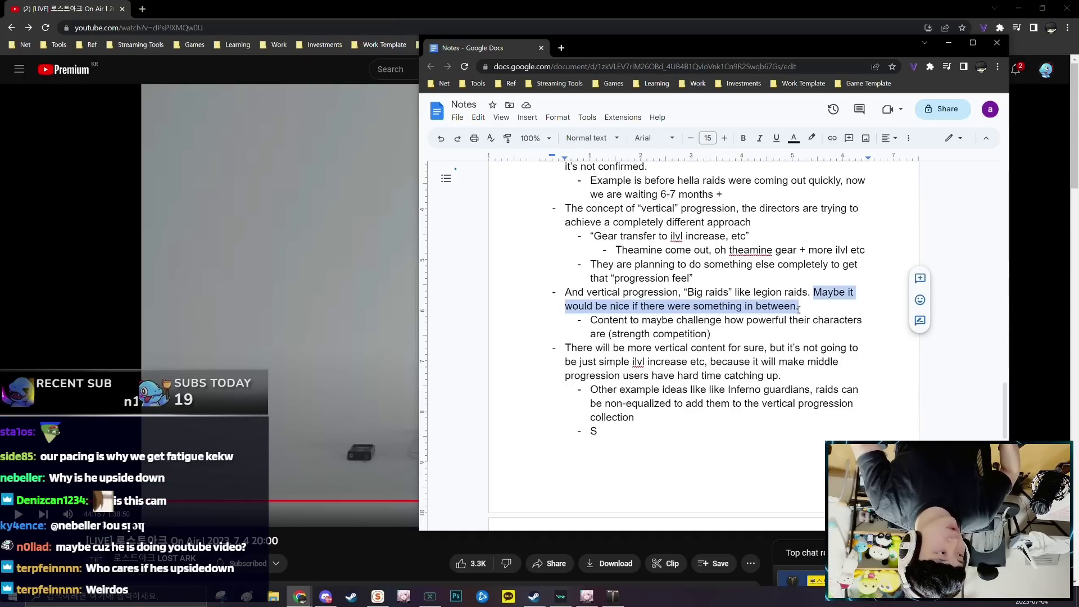
left_click_drag(589, 320, 711, 335)
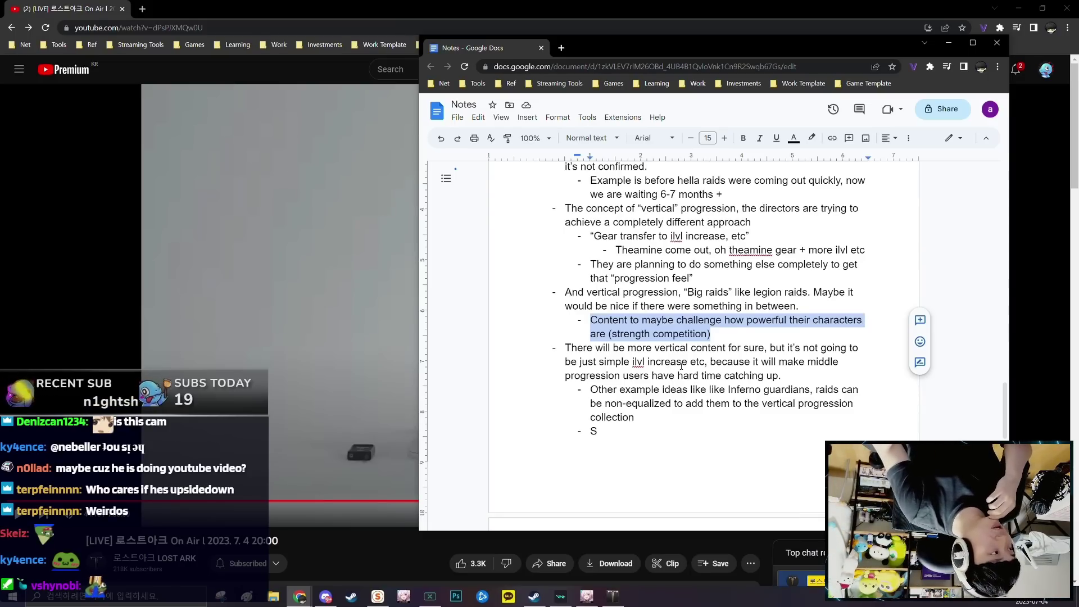
Highlight the vertical content paragraph, its middle progression clause and the Inferno guardians example.
scroll(715, 373, "down", 1)
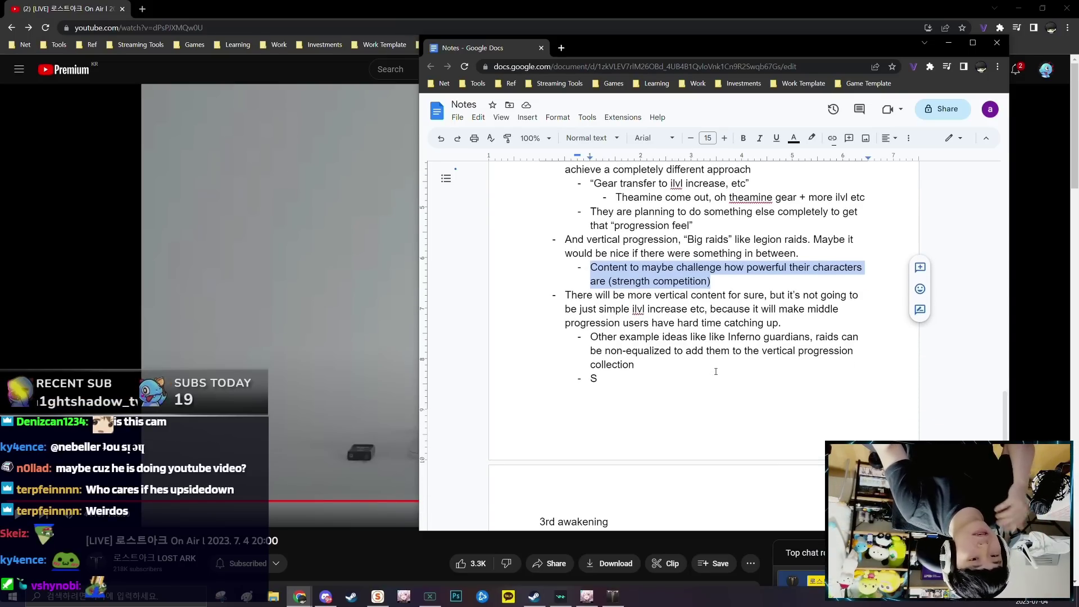
scroll(699, 311, "up", 1)
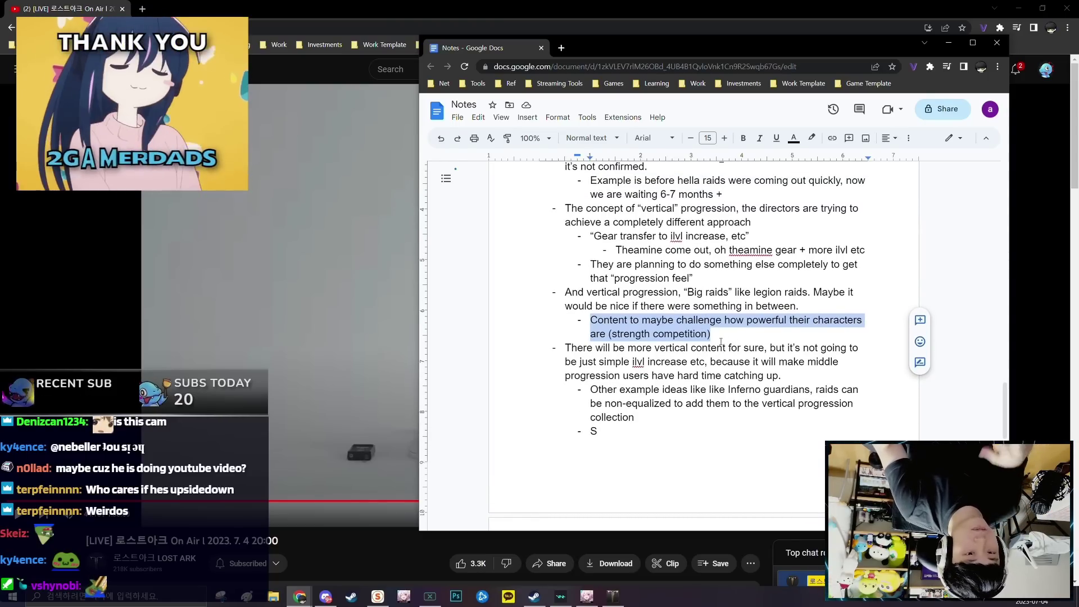
triple_click(789, 377)
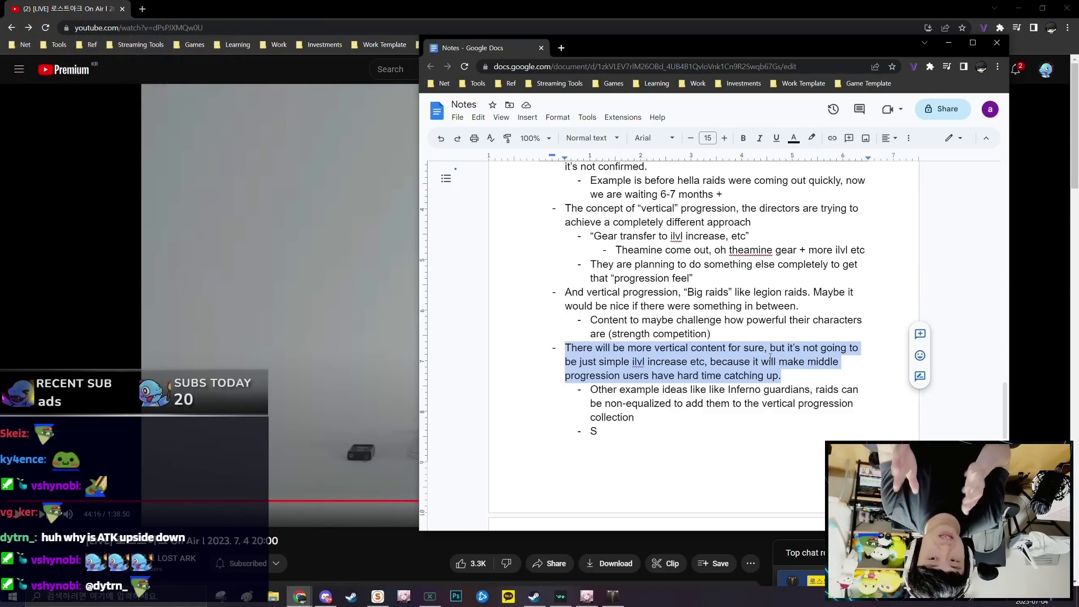
left_click_drag(710, 361, 707, 375)
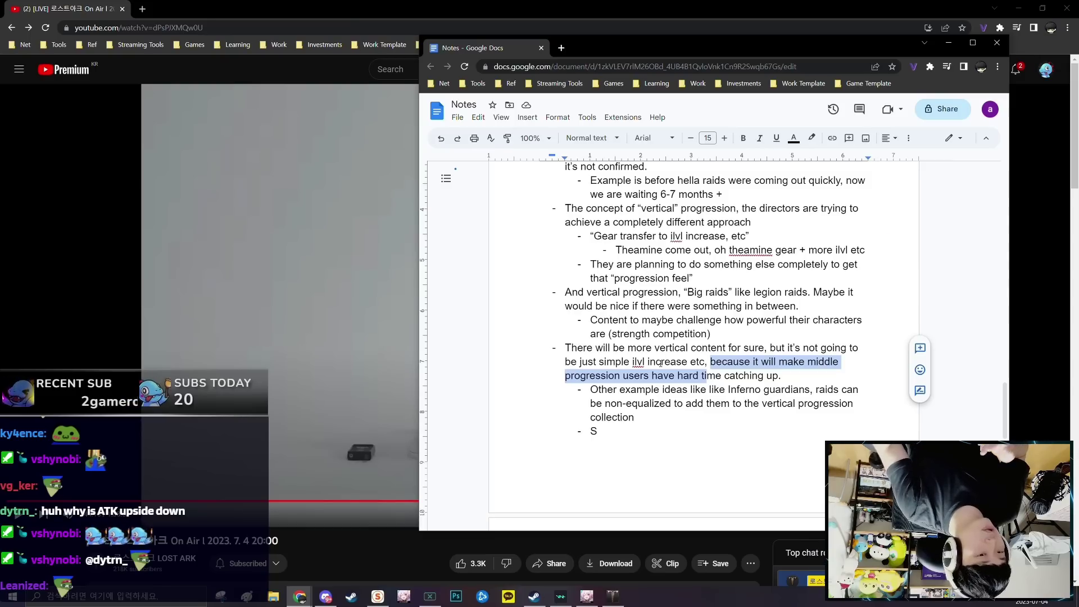
left_click_drag(591, 389, 635, 417)
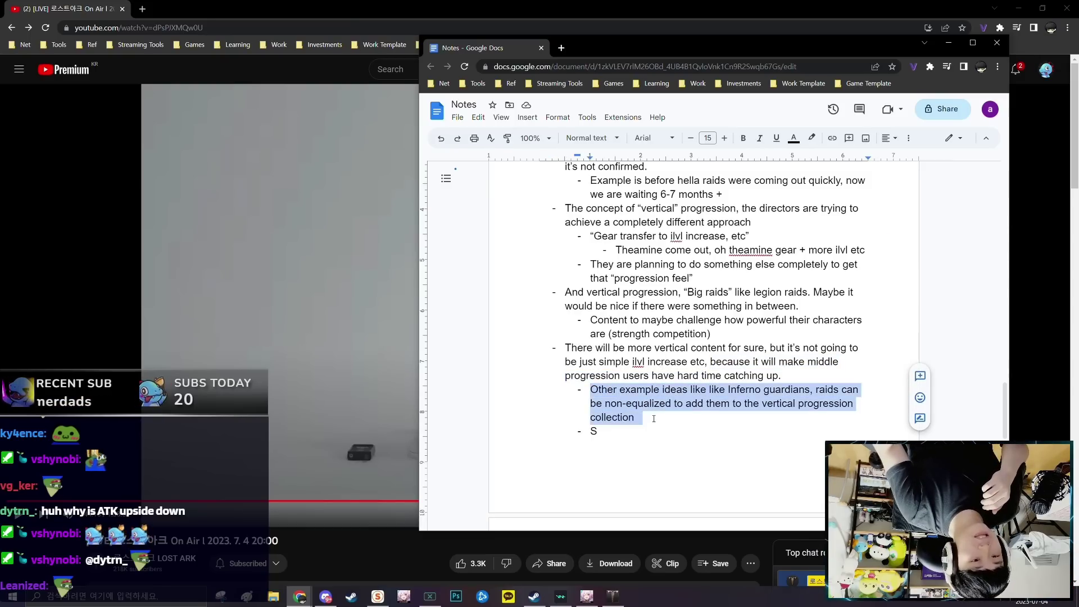
left_click_drag(565, 348, 766, 375)
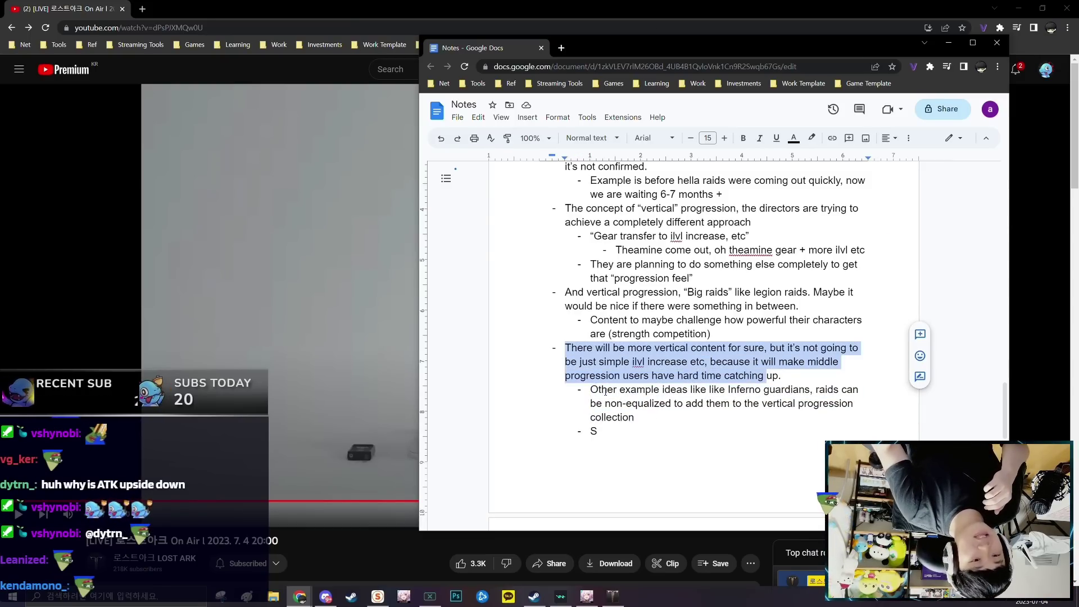
Delete the stray 'S' bullet and blank lines after the Inferno guardians example.
scroll(629, 344, "down", 2)
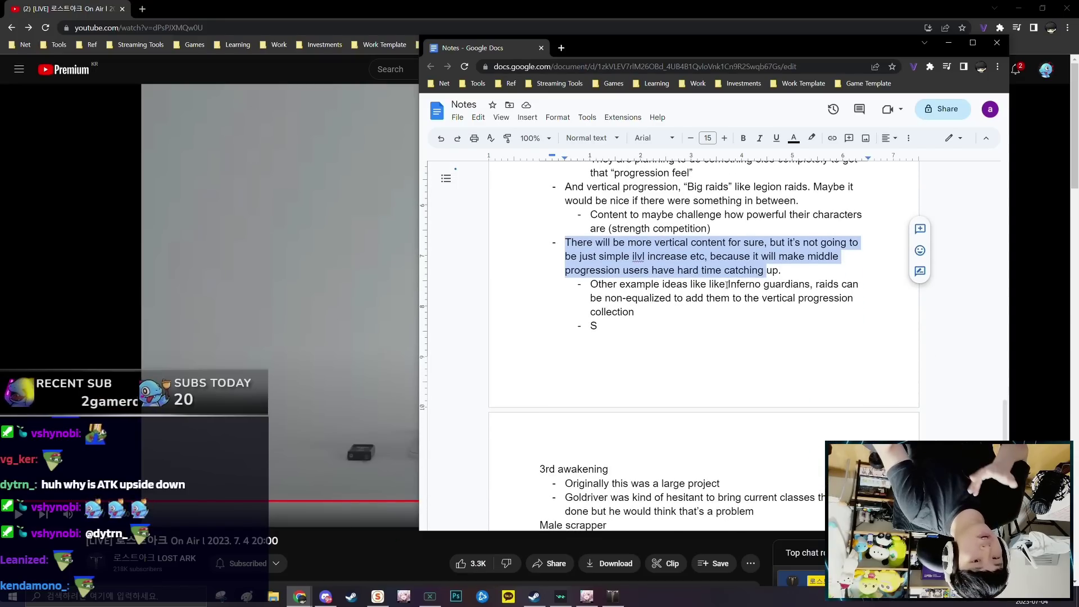
mouse_move(590, 299)
left_mouse_down()
mouse_move(696, 298)
mouse_move(587, 291)
left_mouse_up()
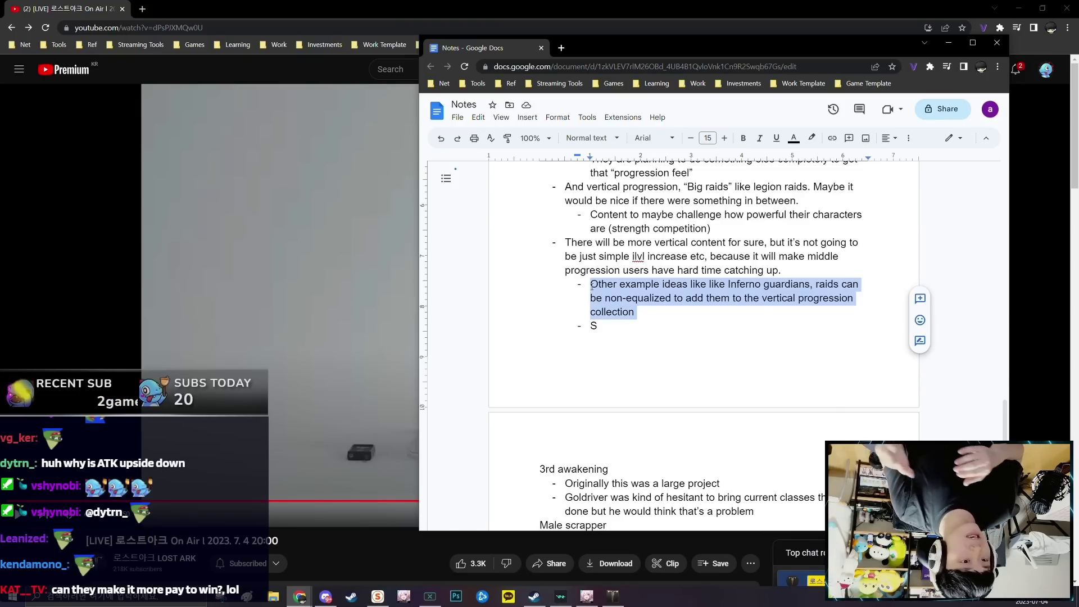
key("ctrl+z")
key("ctrl+z")
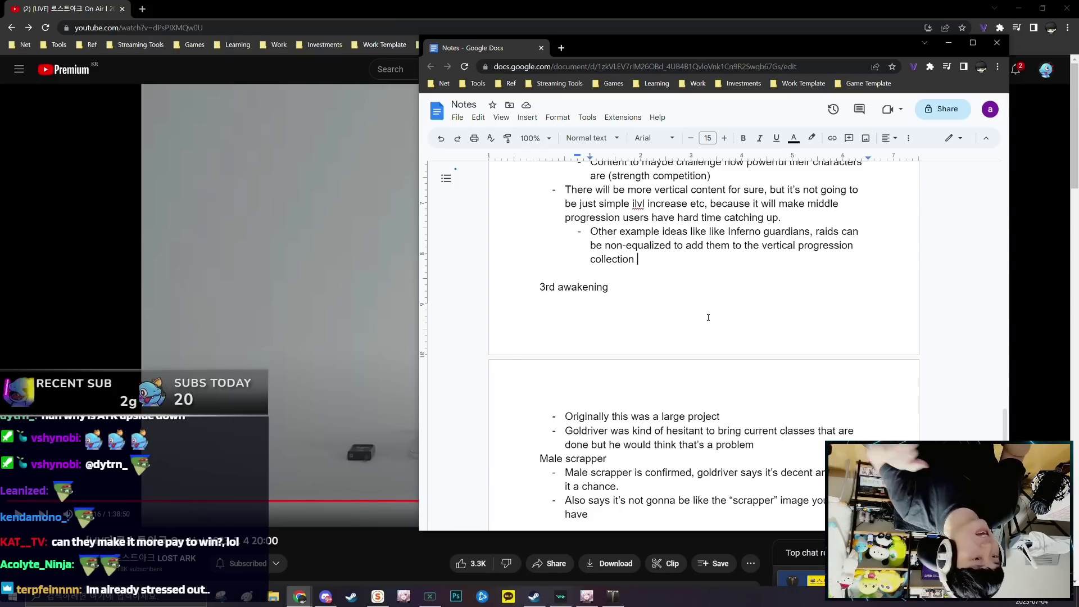
Push 3rd awakening onto the next page and add a blank line after its notes.
key("ctrl+z")
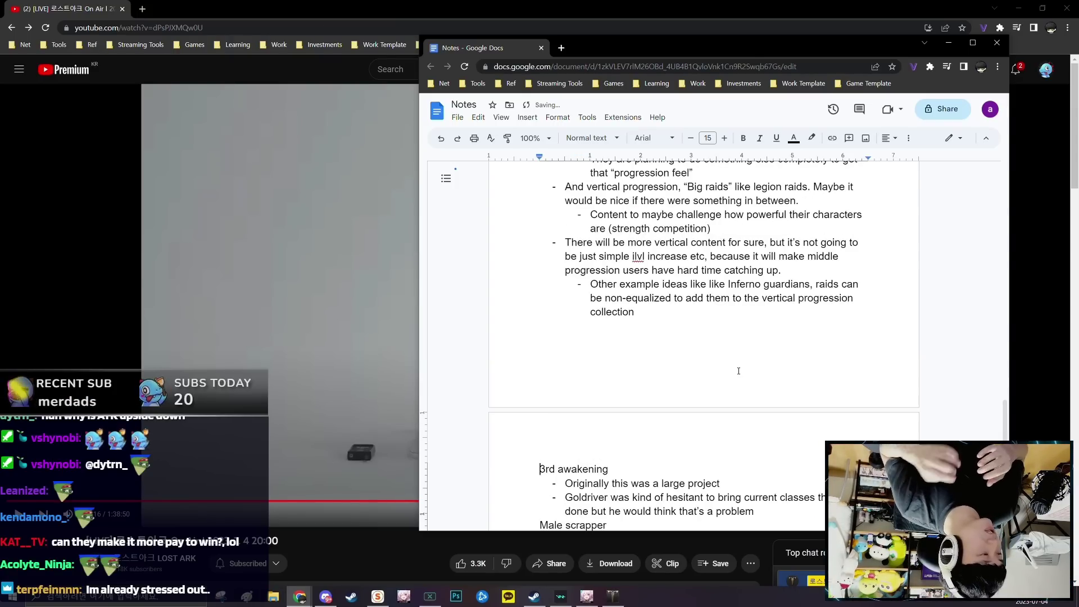
scroll(737, 372, "down", 2)
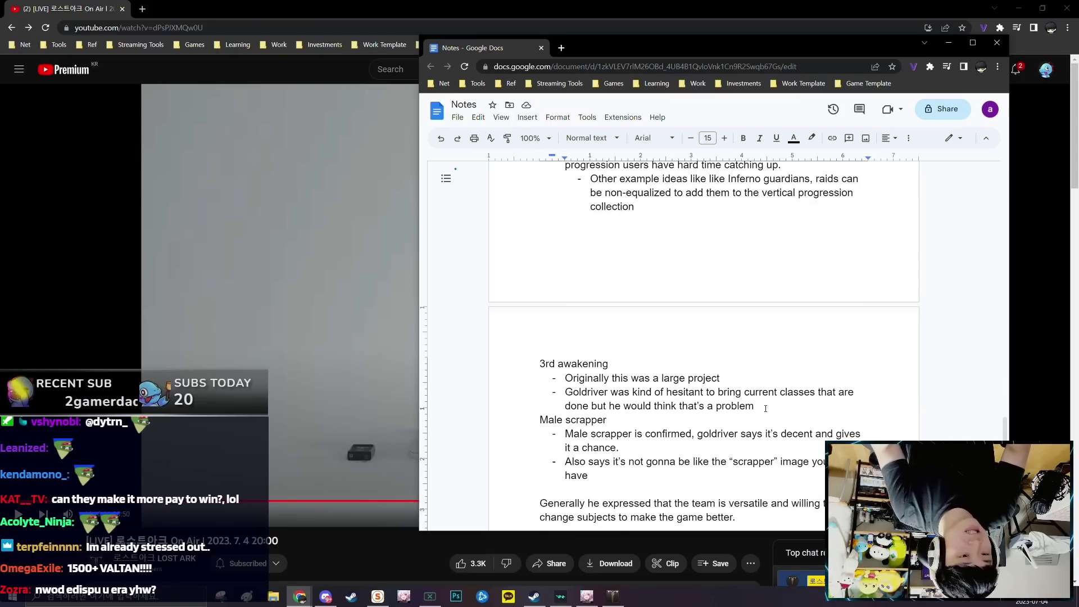
key("Return")
key("Return")
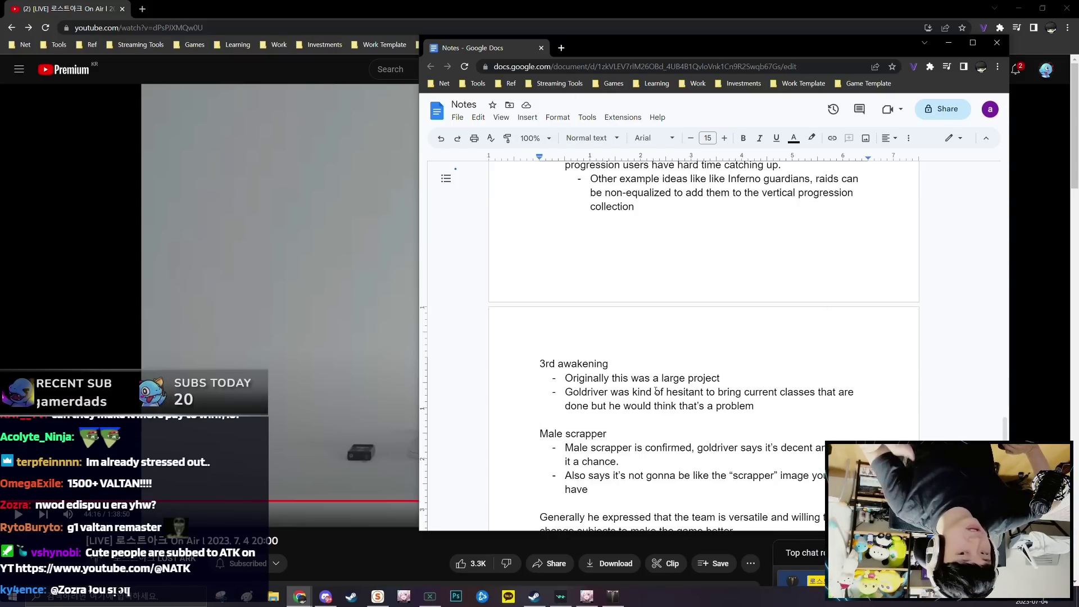
Select the 3rd awakening section and its 'Originally this was a large project' bullet.
scroll(654, 396, "down", 1)
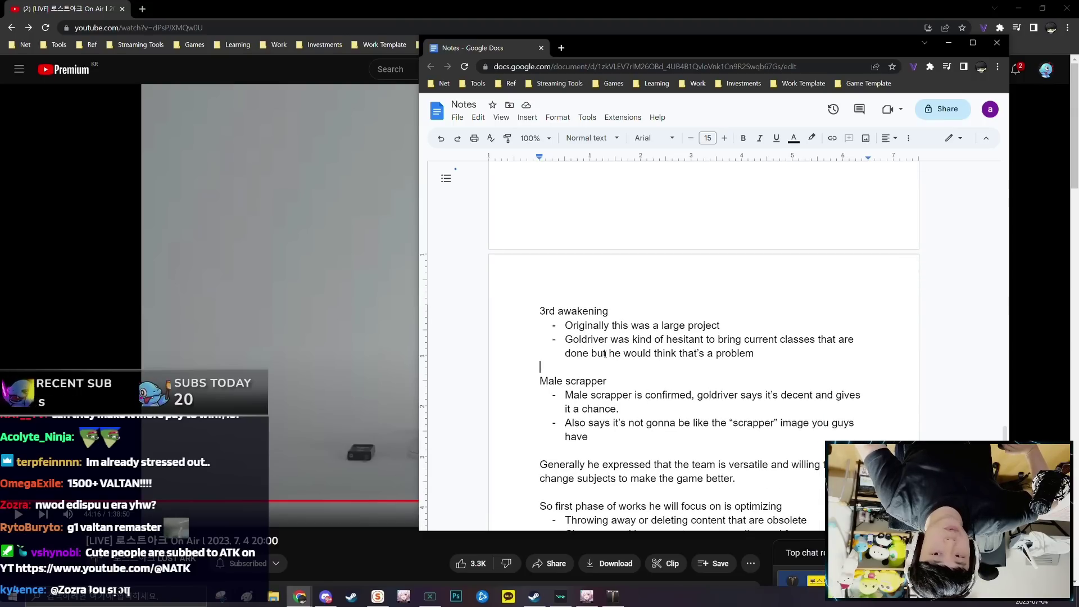
key("ctrl+shift+Up")
key("ctrl+shift+Up")
key("ctrl+shift+Up")
key("Right")
key("ctrl+shift+Up")
key("ctrl+shift+Up")
key("ctrl+shift+Up")
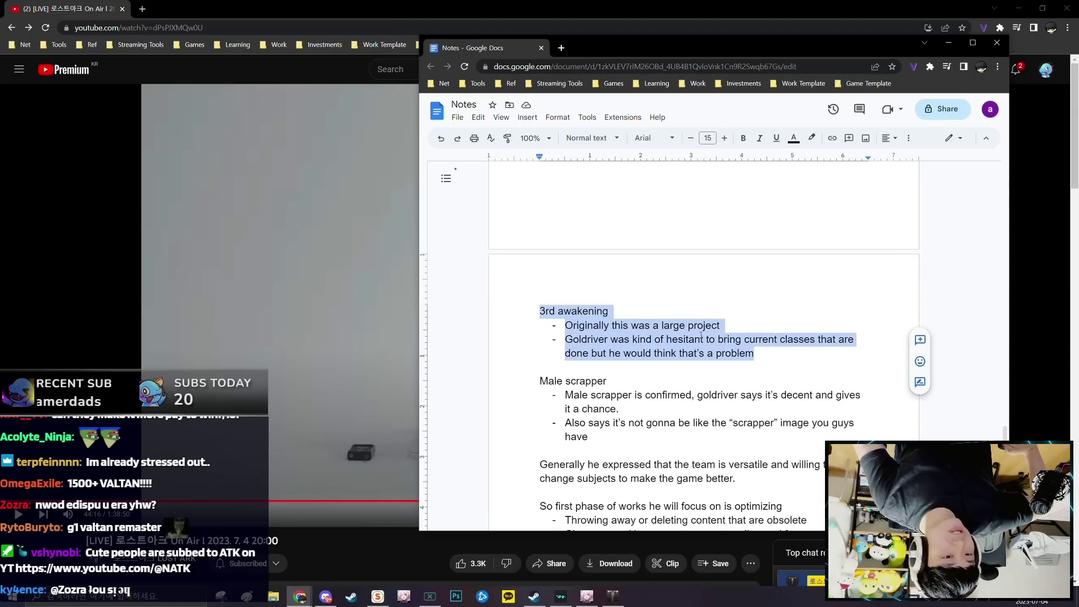
key("Right")
key("Up")
key("Up")
key("ctrl+shift+Left")
key("ctrl+shift+Left")
key("ctrl+shift+Left")
key("ctrl+shift+Left")
key("ctrl+shift+Left")
key("ctrl+shift+Left")
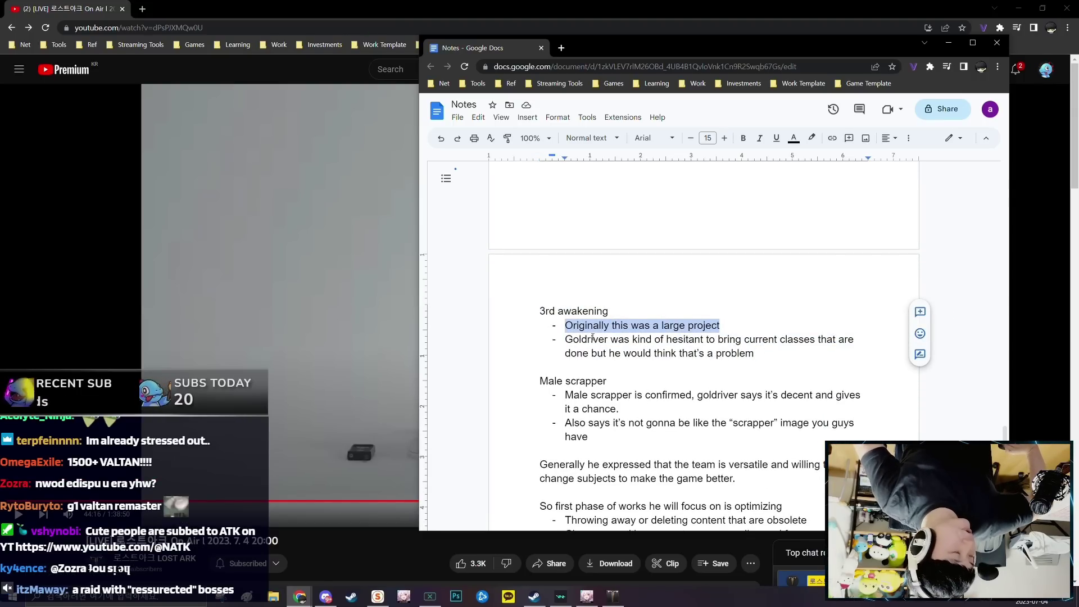
Select the Goldriver bullet, then both 3rd awakening bullets, and clear the selection.
left_click_drag(564, 340, 754, 354)
triple_click(579, 341)
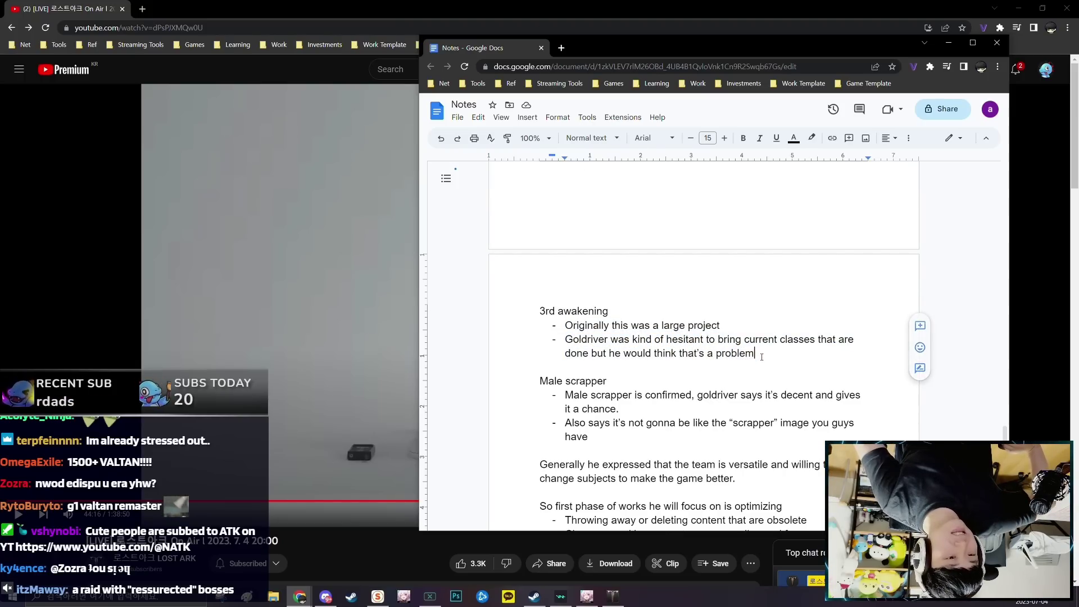
left_click_drag(580, 341, 575, 341)
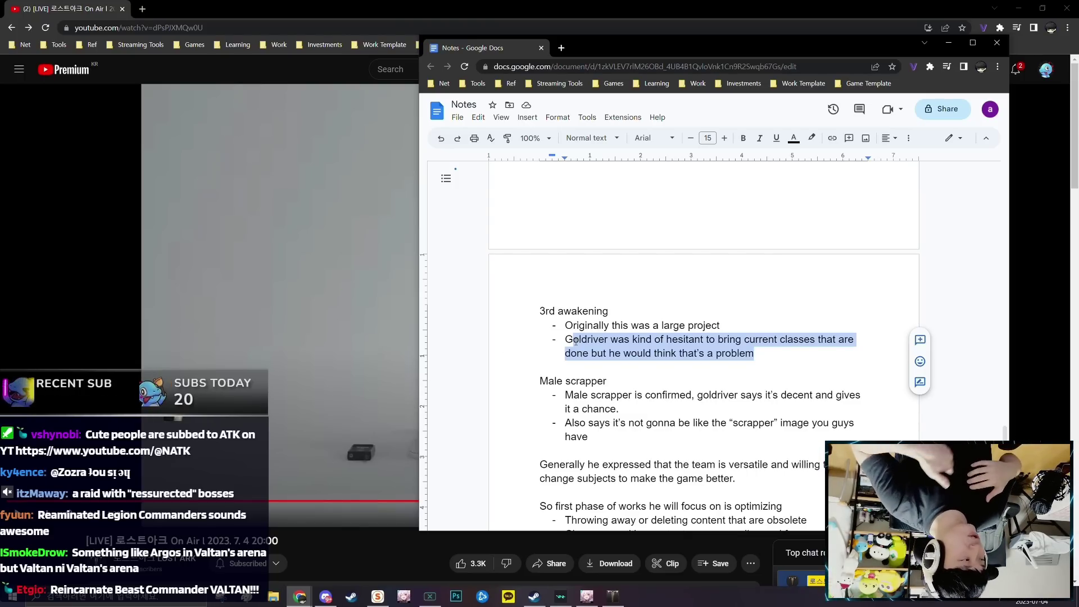
left_click(576, 342)
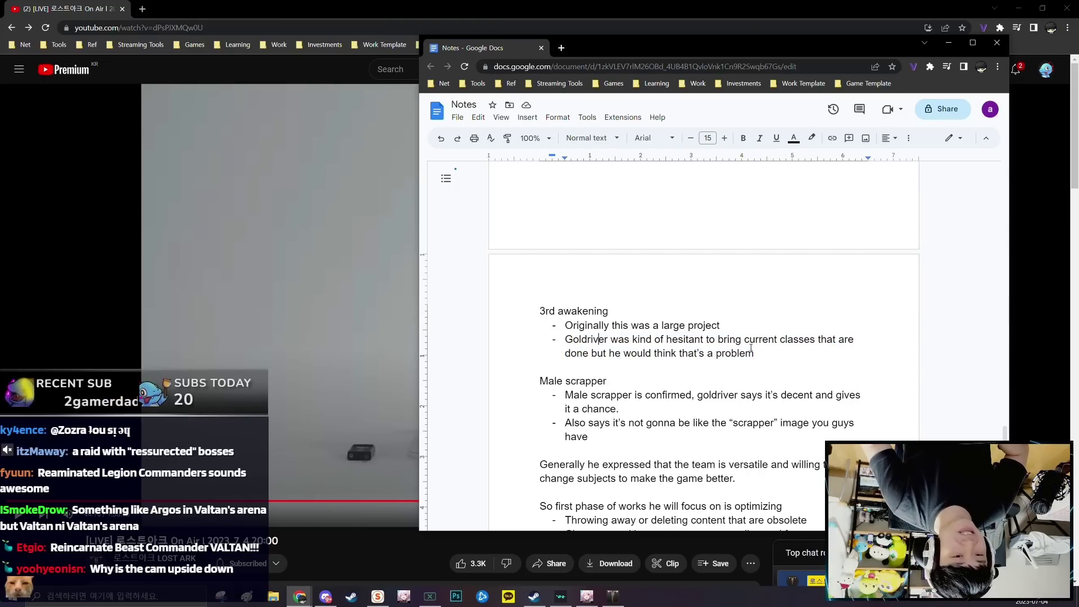
left_click_drag(754, 353, 565, 337)
triple_click(773, 342)
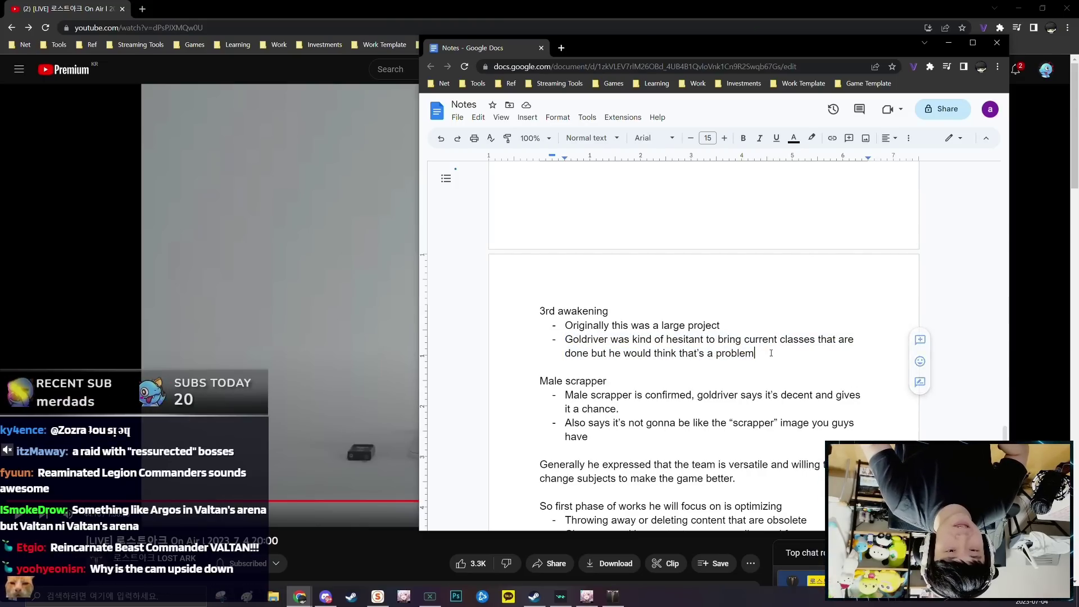
left_click_drag(754, 353, 549, 323)
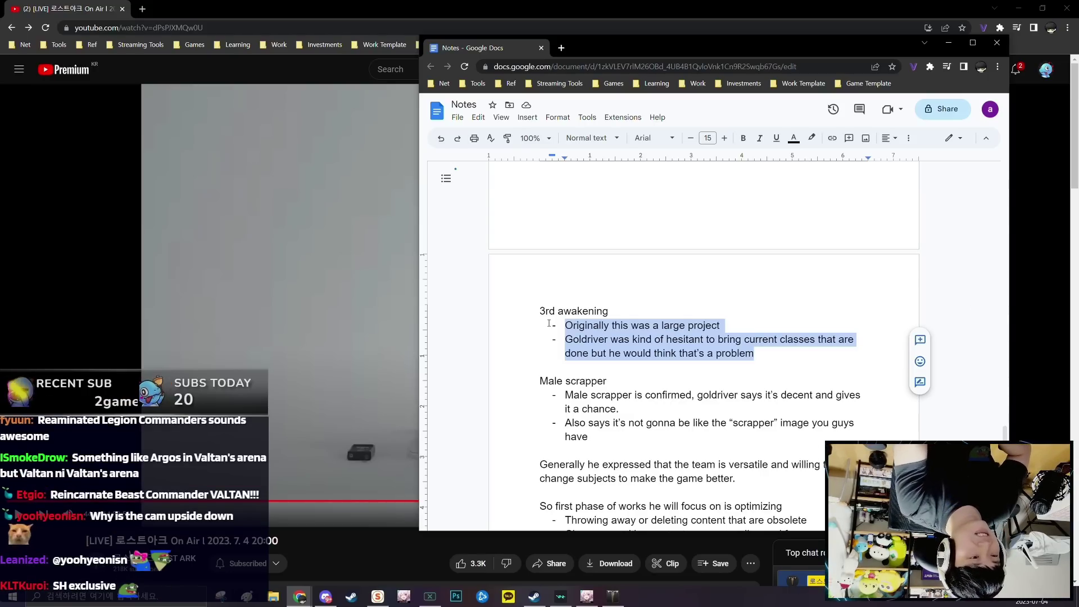
scroll(549, 323, "down", 1)
left_click(544, 313)
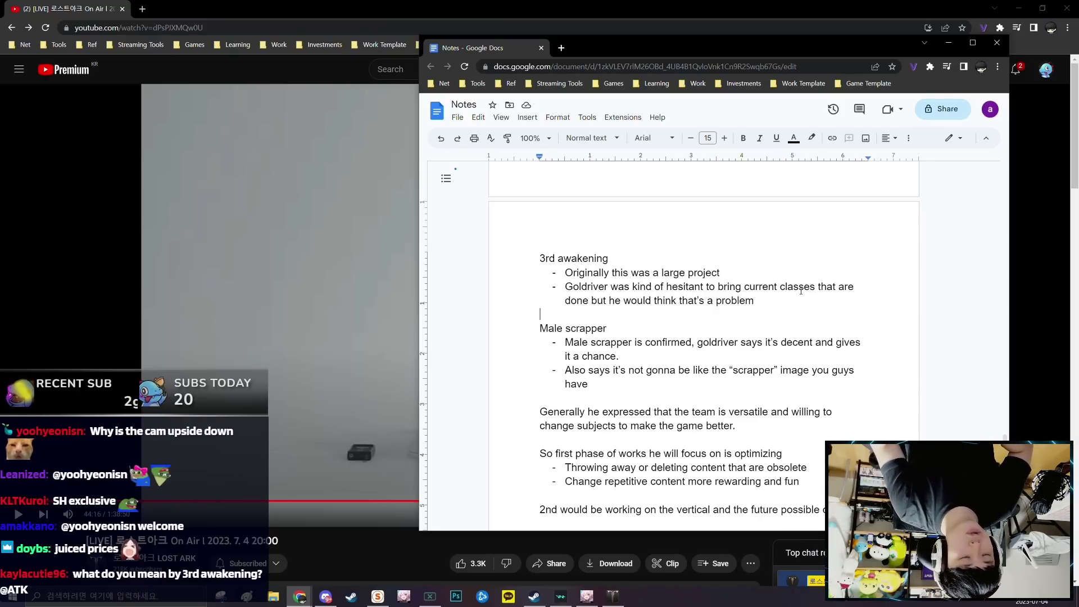
scroll(673, 307, "down", 1)
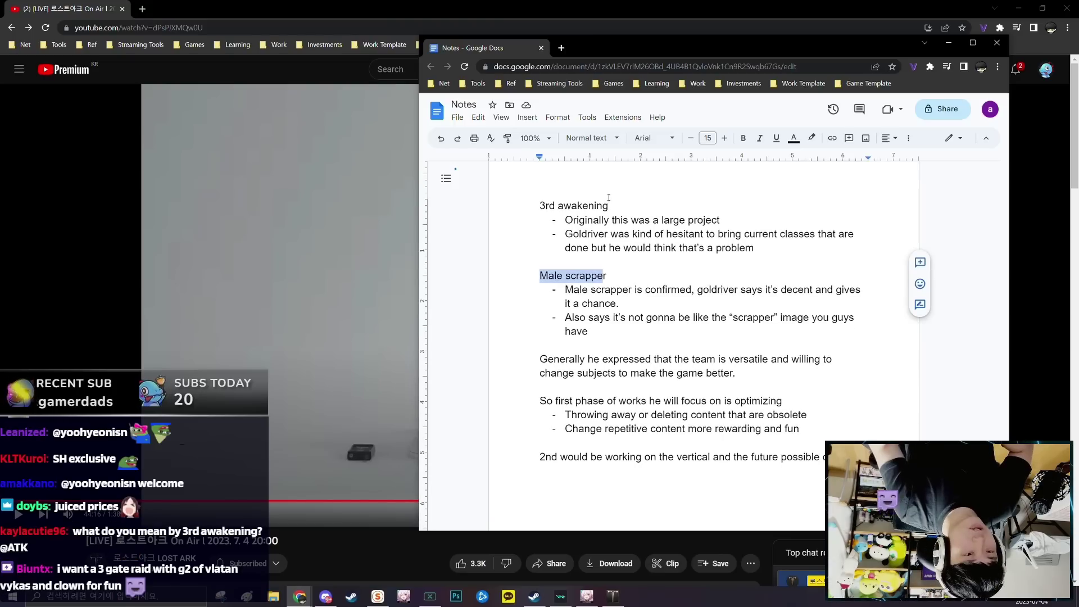
left_click_drag(609, 205, 539, 206)
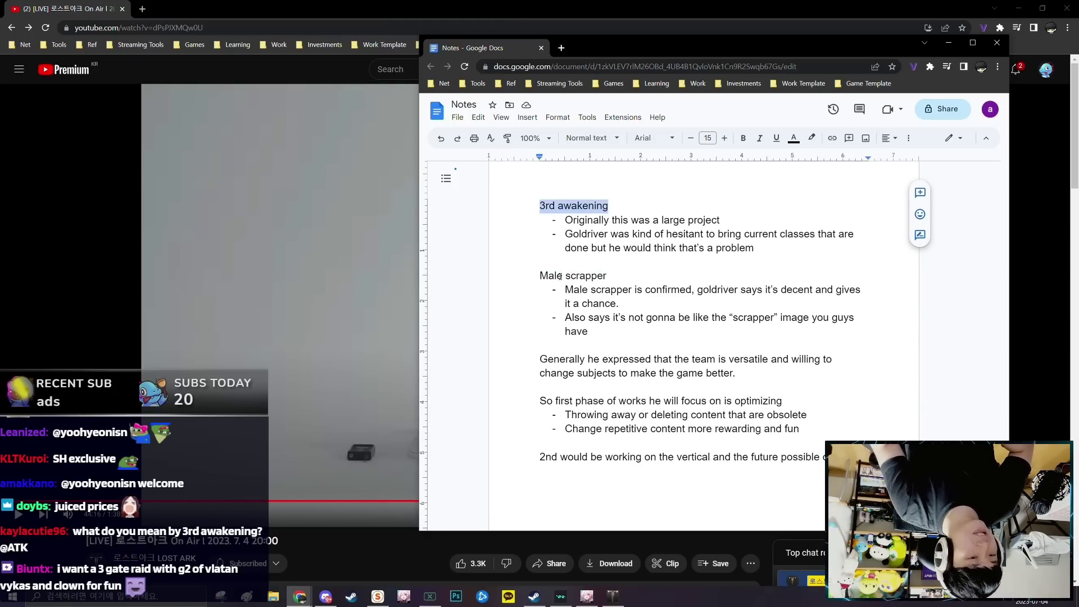
left_click_drag(538, 275, 607, 275)
left_click_drag(763, 246, 562, 220)
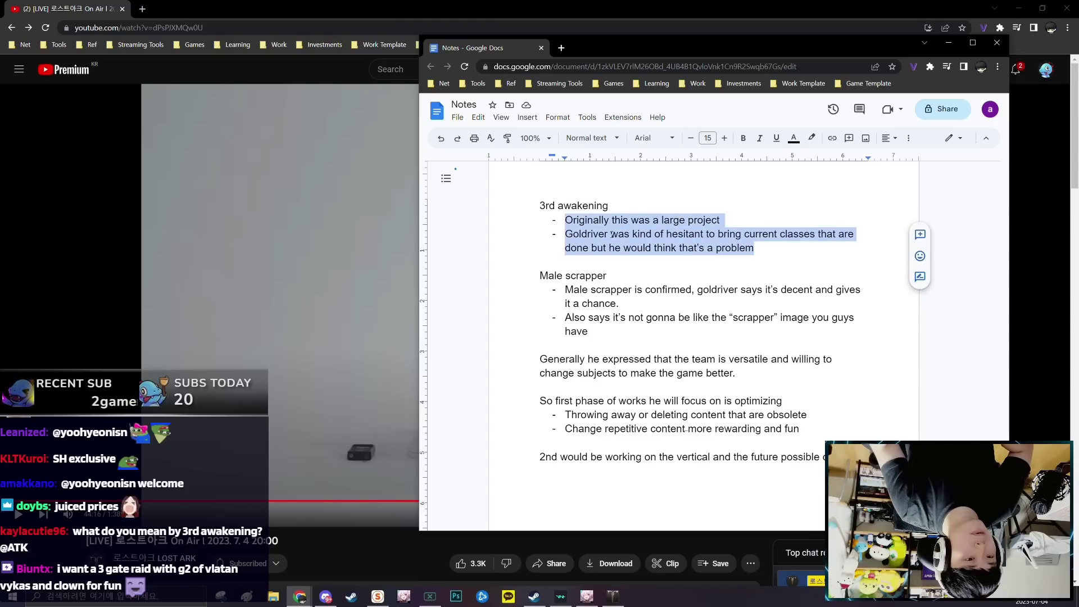
left_click(776, 244)
left_click_drag(775, 244, 535, 219)
left_click(766, 243)
left_click_drag(766, 243, 538, 206)
mouse_move(538, 275)
left_mouse_down()
mouse_move(677, 290)
mouse_move(588, 332)
mouse_move(524, 276)
left_mouse_up()
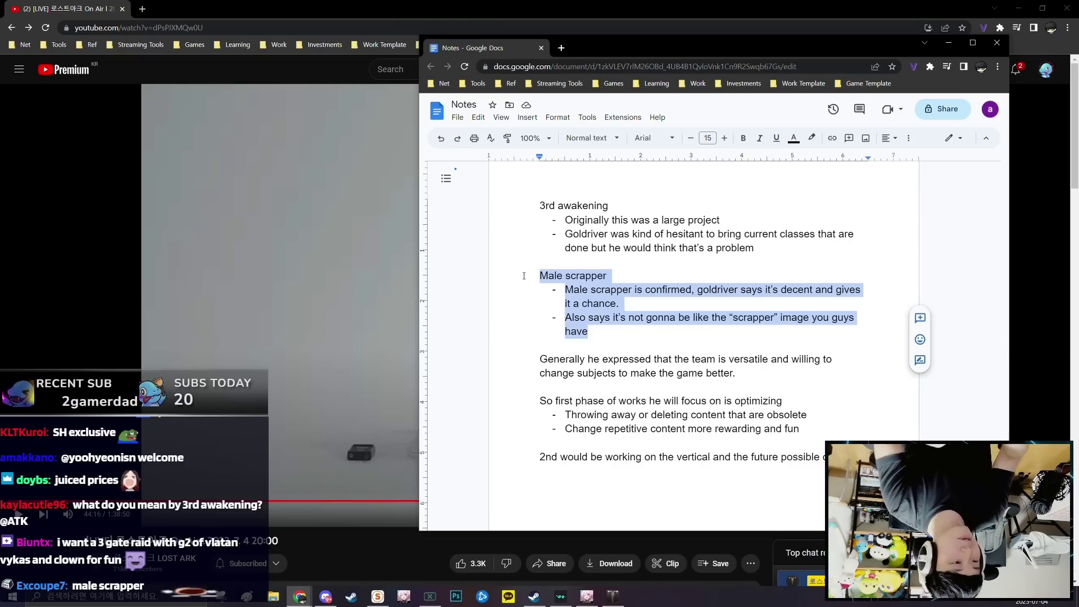
left_click(386, 4)
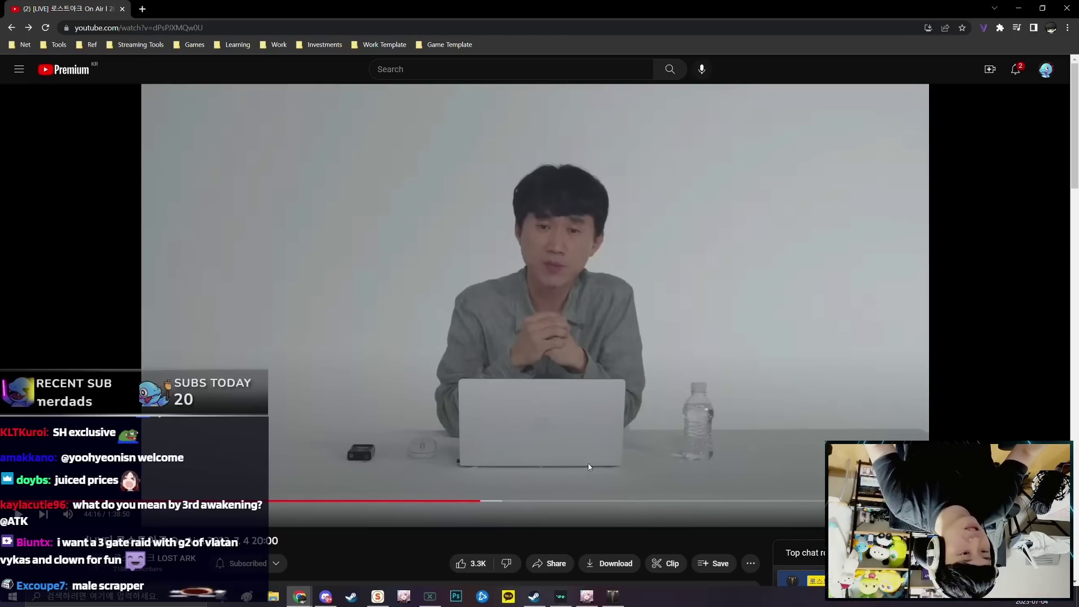
left_click(325, 542)
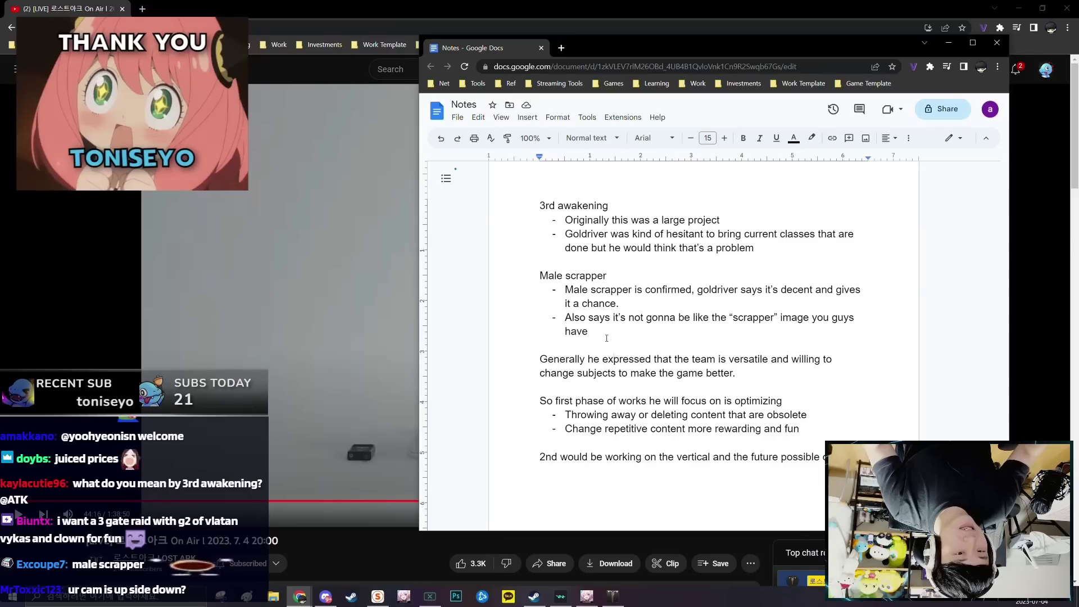
triple_click(564, 317)
left_click_drag(781, 318, 778, 332)
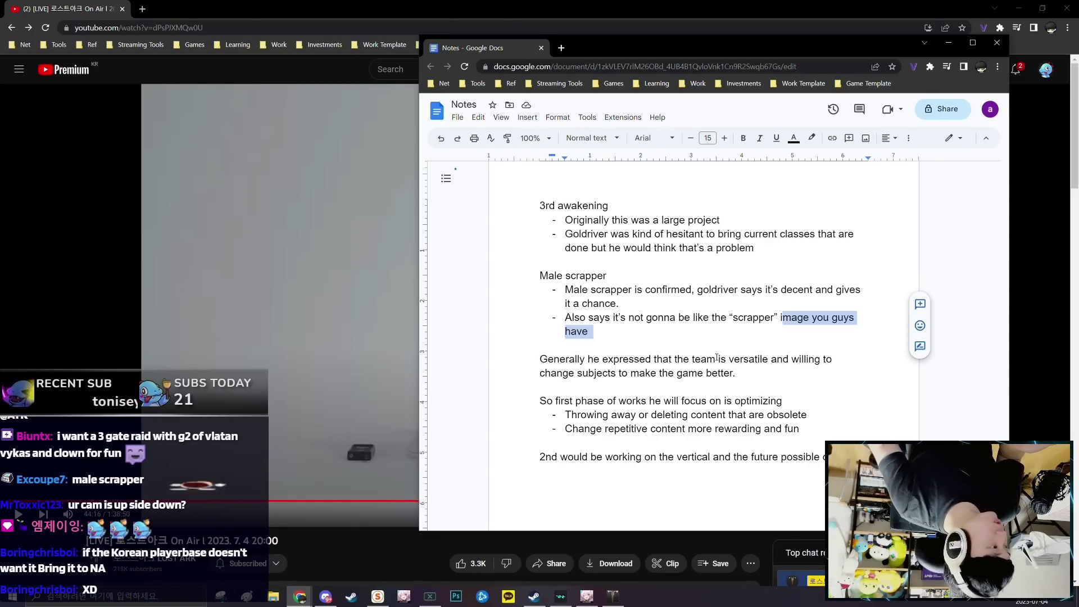
scroll(720, 348, "down", 1)
triple_click(735, 325)
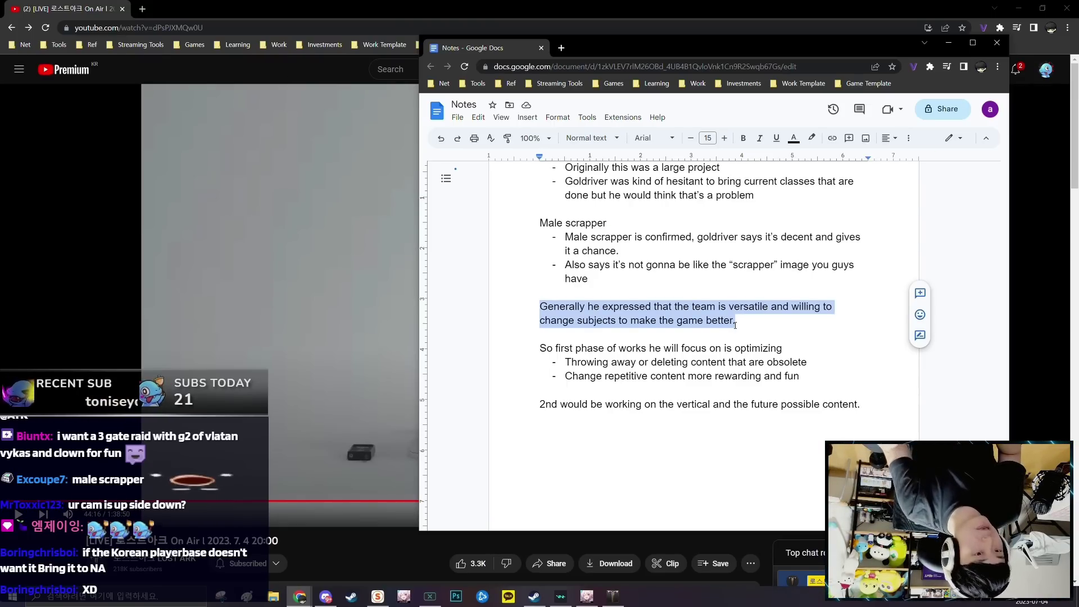
left_click(791, 329)
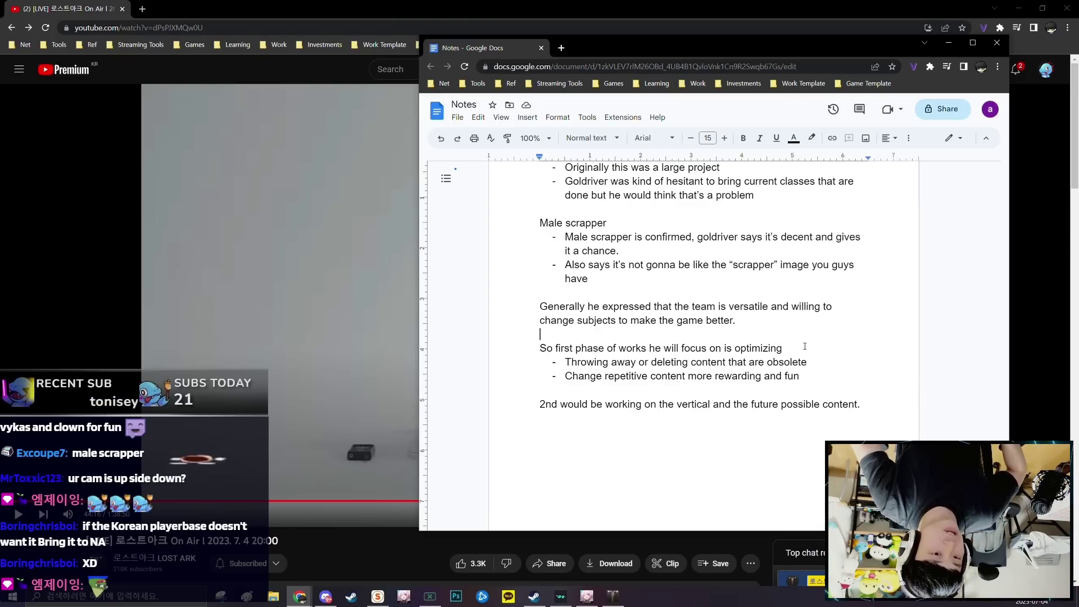
left_click_drag(799, 342, 555, 284)
scroll(556, 284, "down", 1)
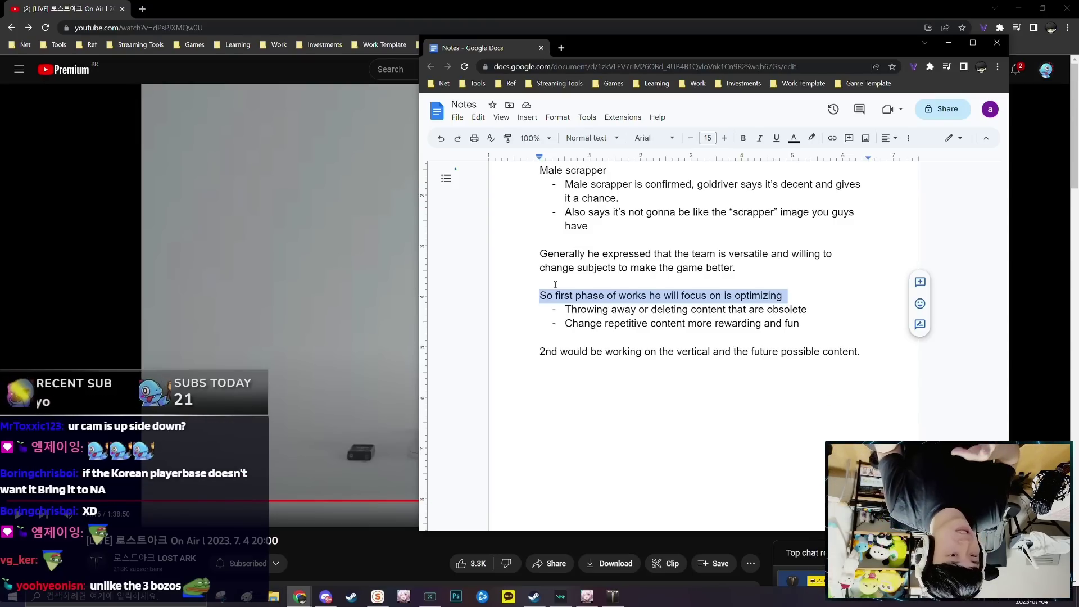
left_click(565, 295)
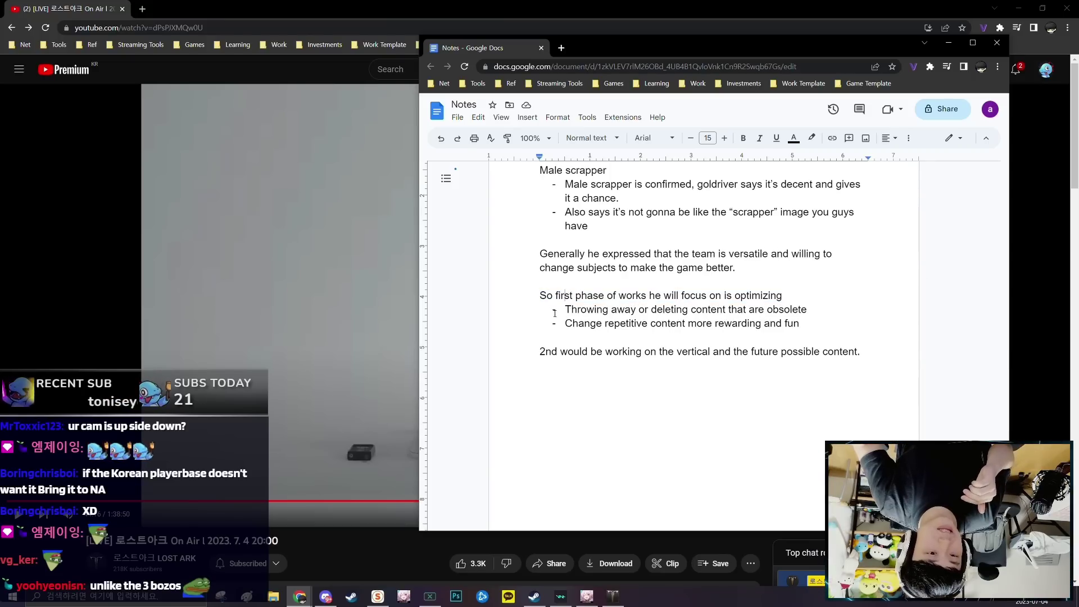
left_click_drag(565, 309, 811, 311)
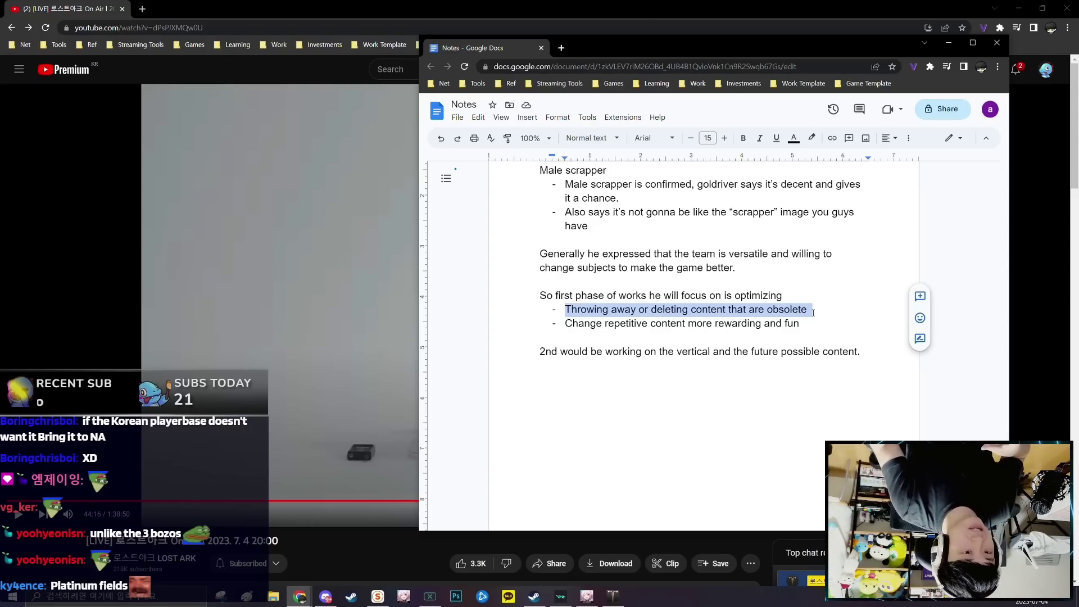
left_click_drag(809, 324, 566, 324)
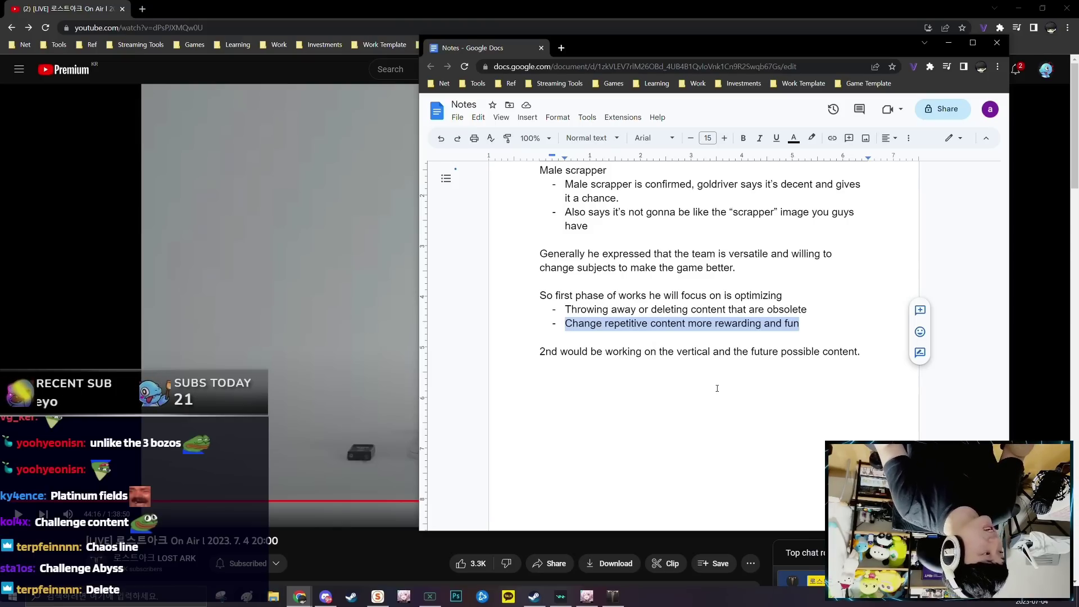
scroll(703, 374, "down", 1)
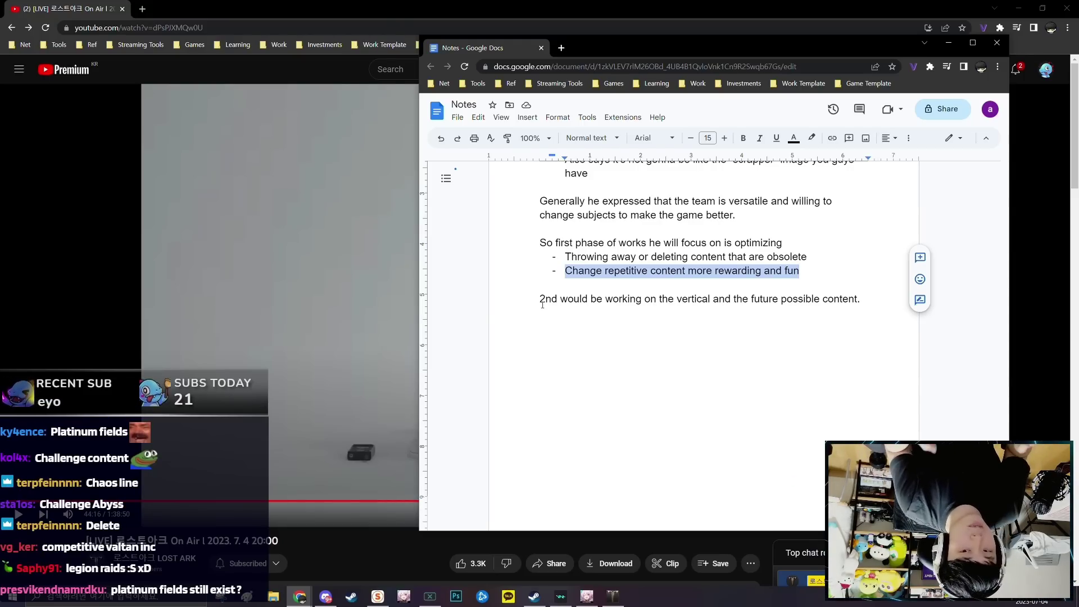
left_click(543, 304)
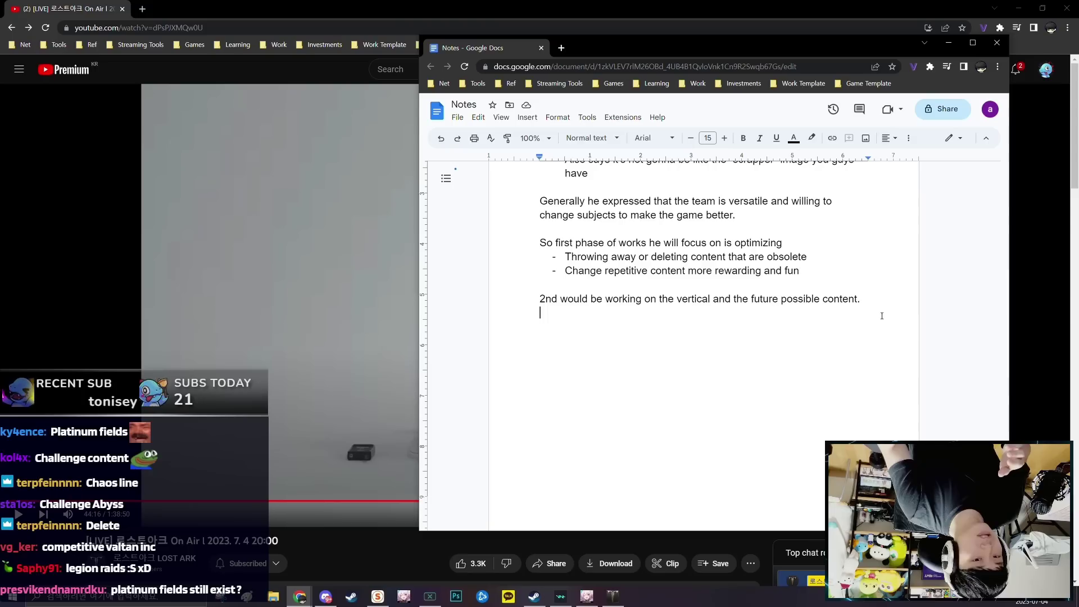
left_click_drag(863, 300, 537, 244)
triple_click(538, 305)
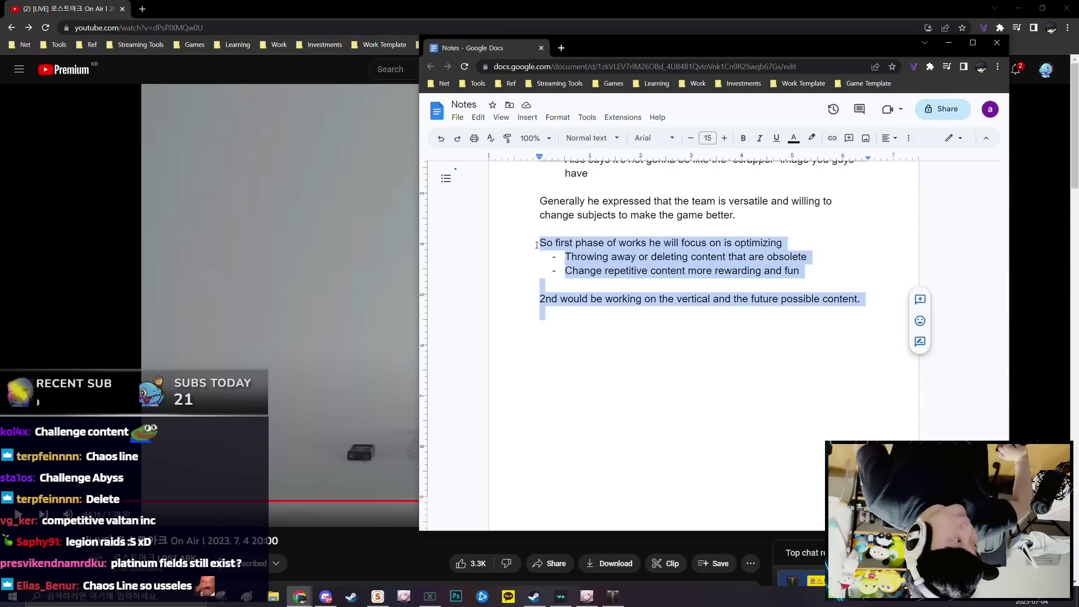
left_click_drag(572, 338, 538, 242)
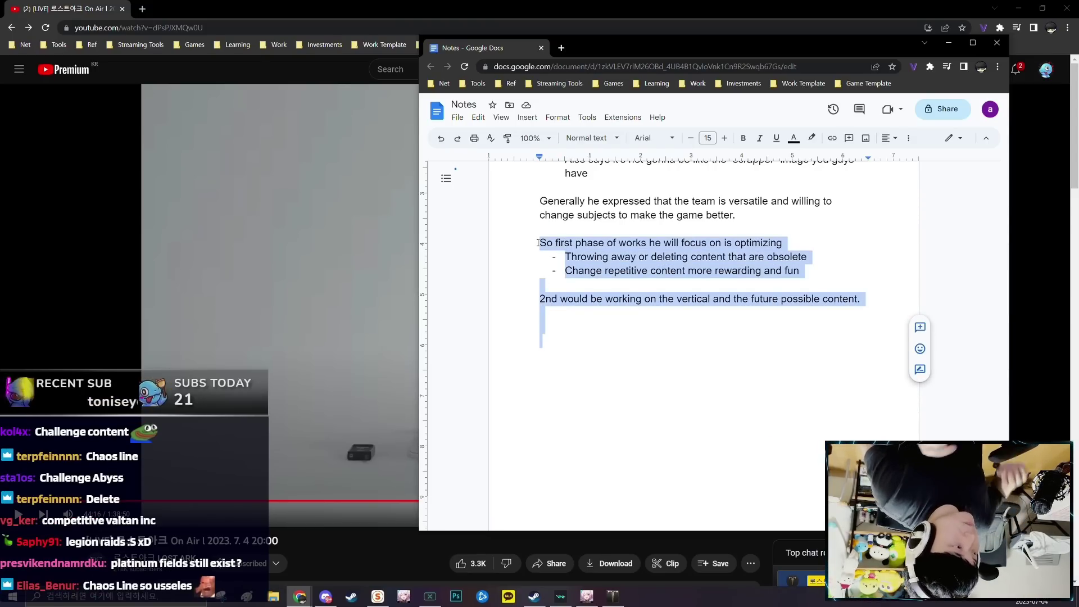